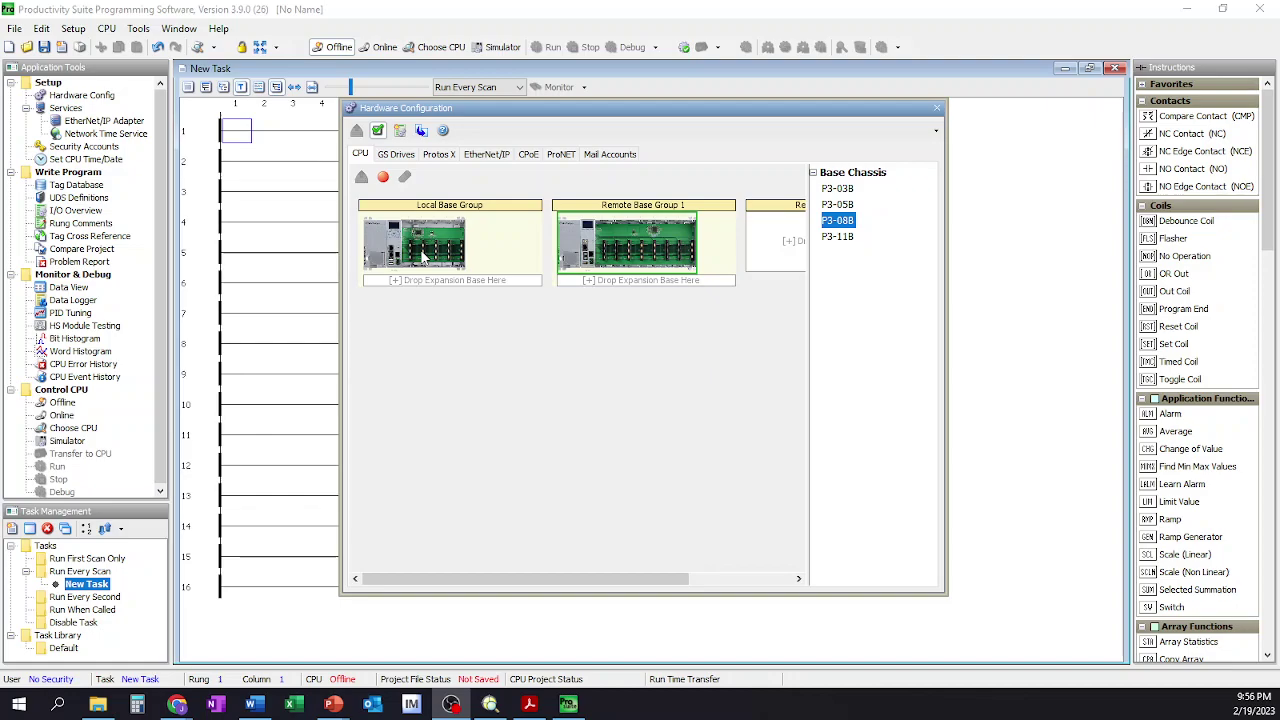
# - Delete the Remote Base Group 1 chassis and confirm its removal
pyautogui.click(468, 250)
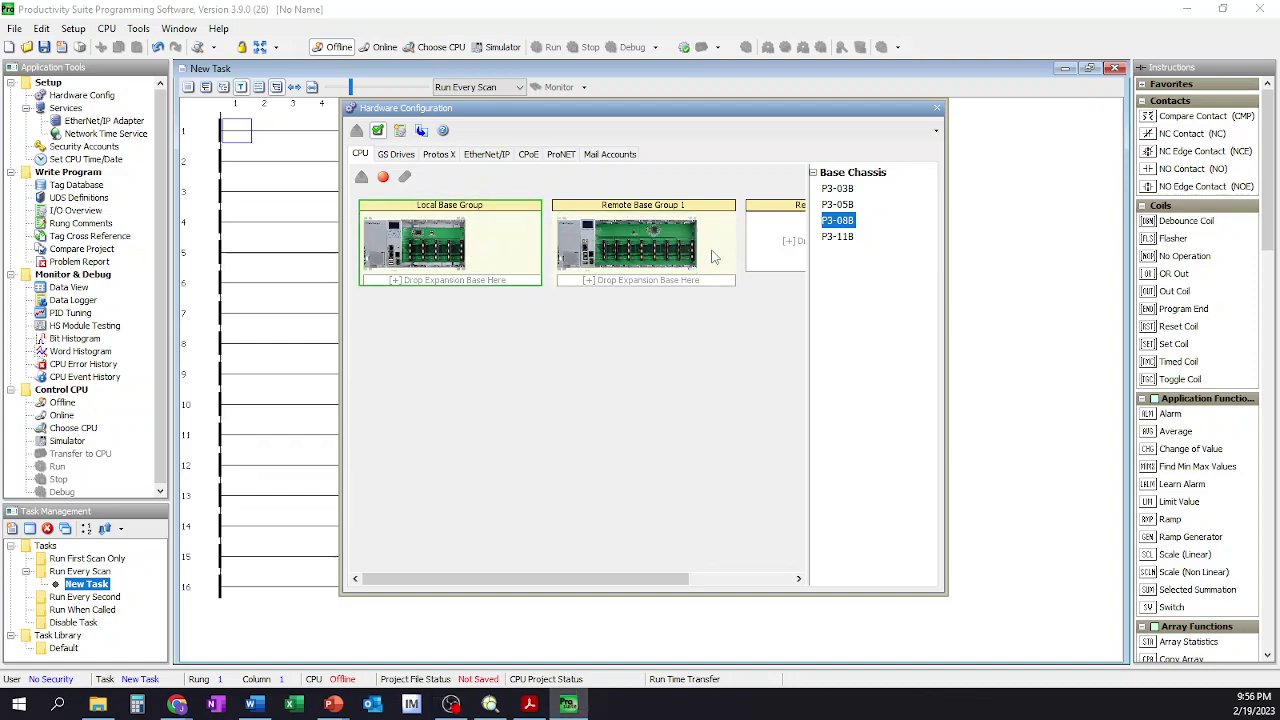
pyautogui.click(675, 257)
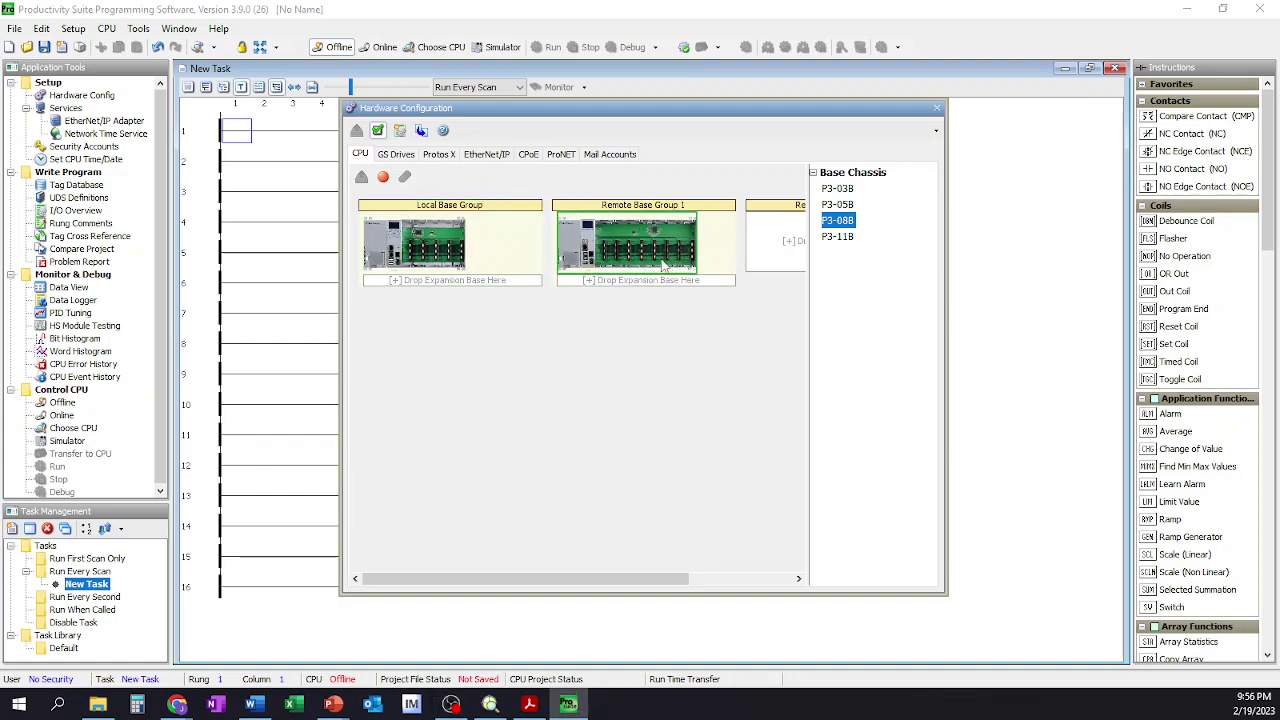
pyautogui.press('Delete')
pyautogui.click(608, 372)
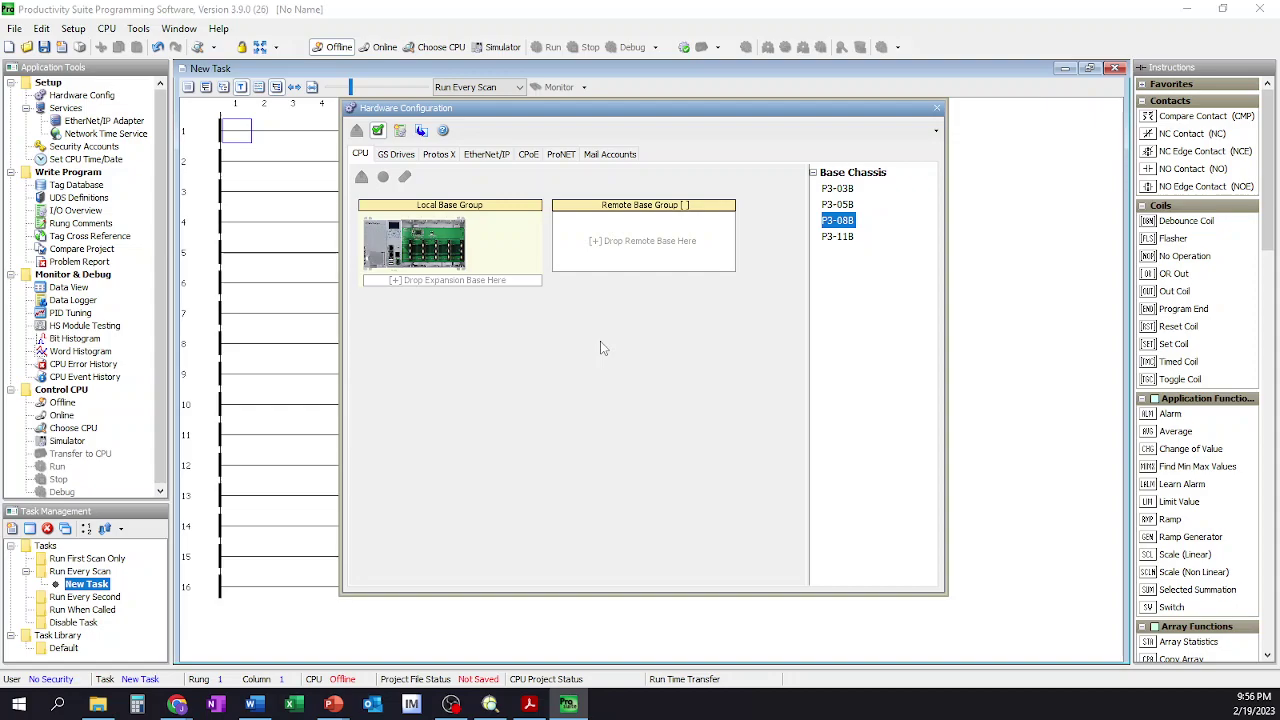
# - Open the Local Base Group slot layout and browse the discrete input modules to pick P3-16NA
pyautogui.click(410, 252)
pyautogui.doubleClick(410, 252)
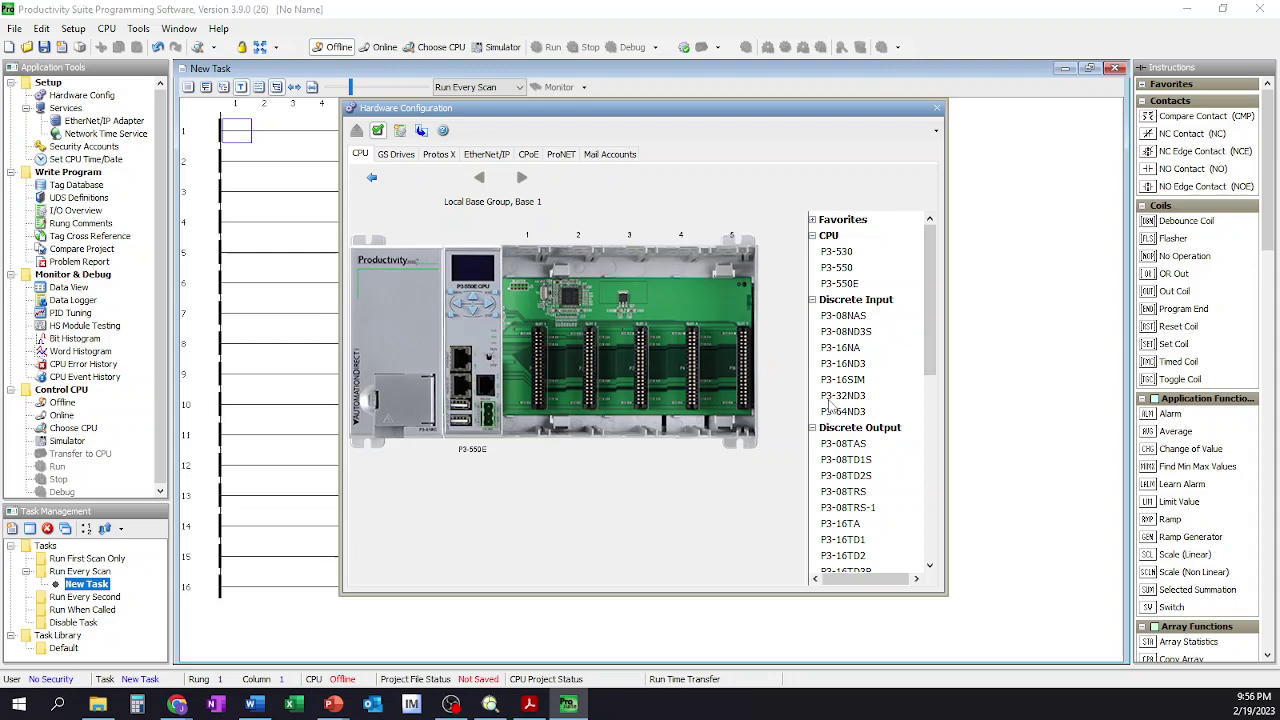
pyautogui.click(858, 333)
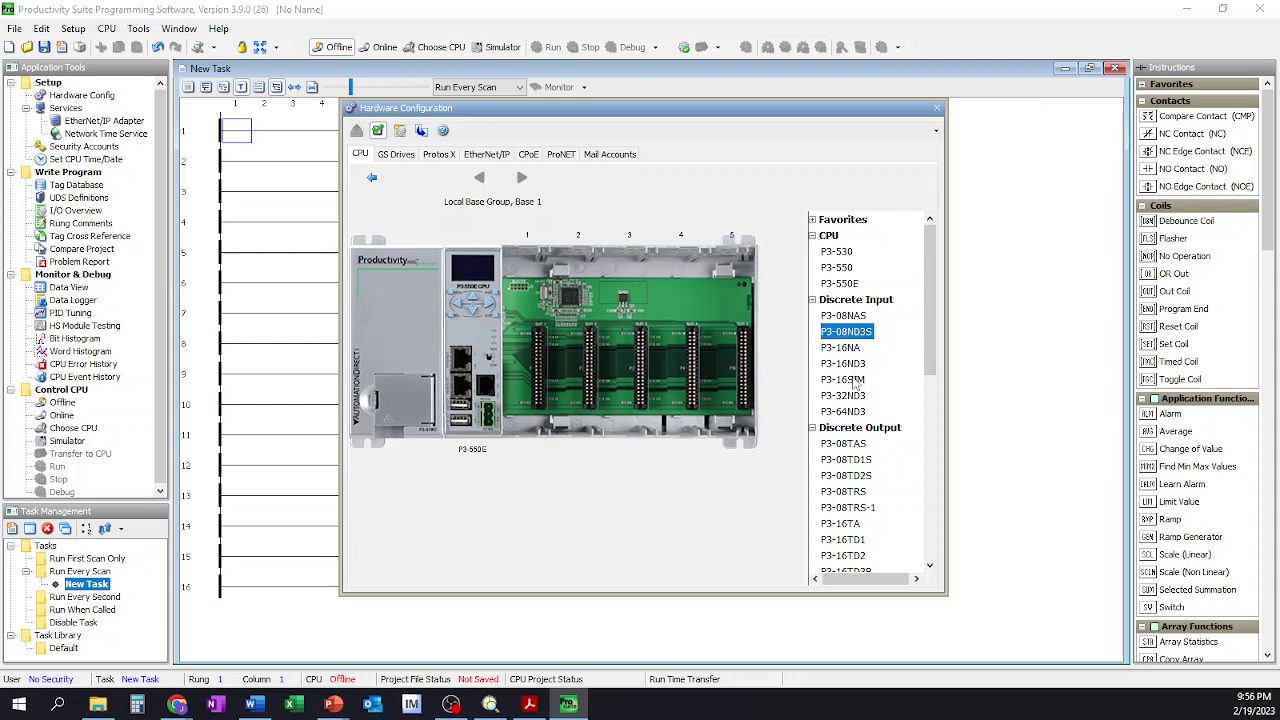
pyautogui.click(846, 413)
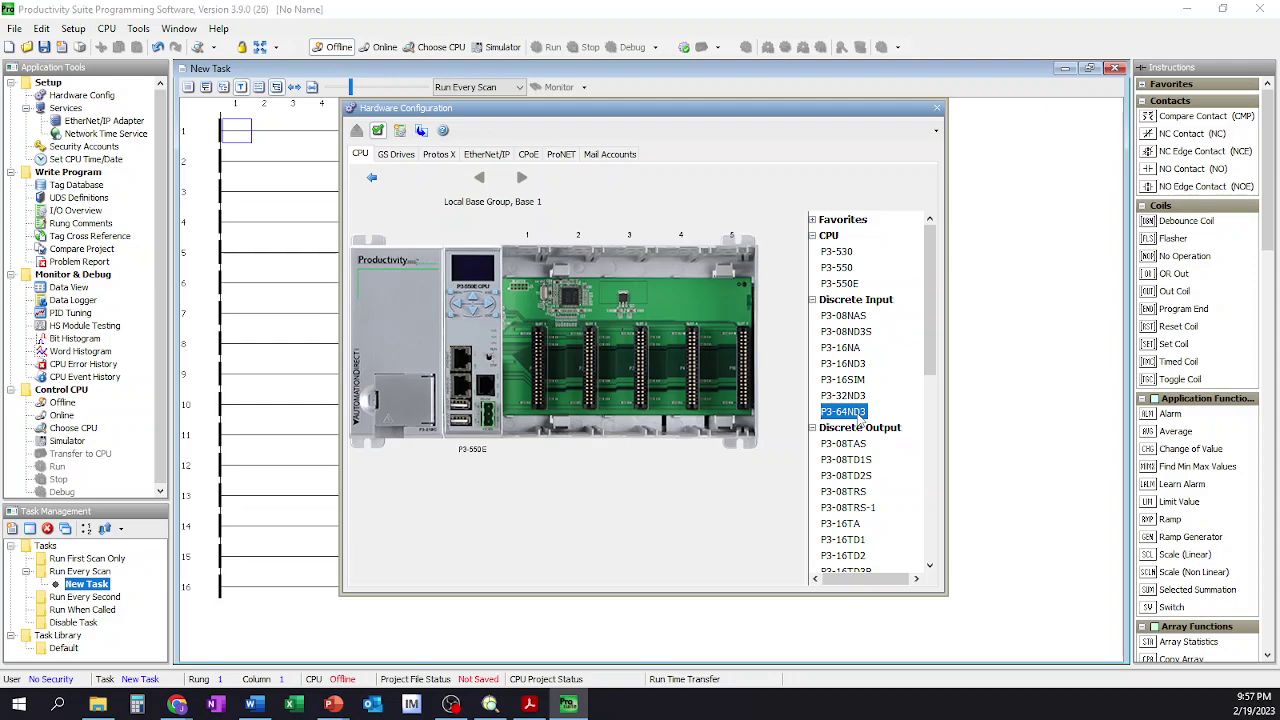
pyautogui.moveTo(840, 348)
pyautogui.mouseDown()
pyautogui.moveTo(628, 358)
pyautogui.moveTo(832, 348)
pyautogui.mouseUp()
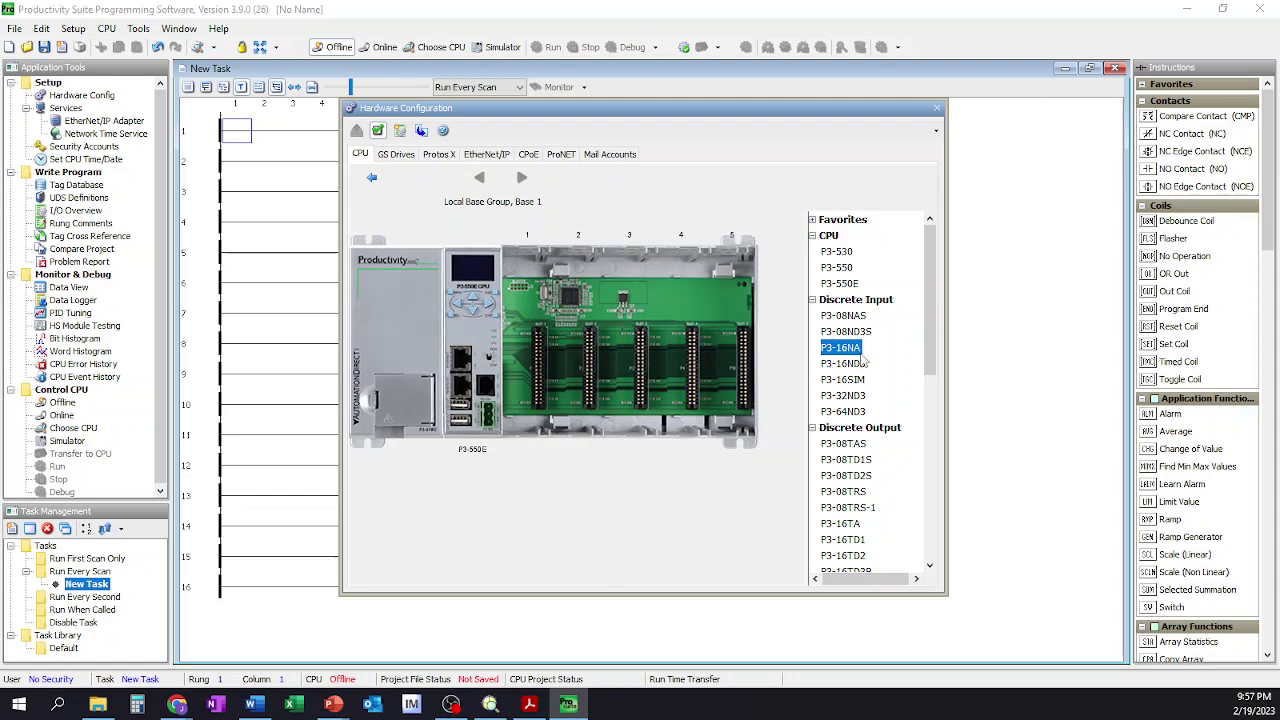
# - Drop P3-16NA into slot 1 and review its default DI-0.1.1.x tagnames
pyautogui.moveTo(858, 353); pyautogui.dragTo(540, 342)
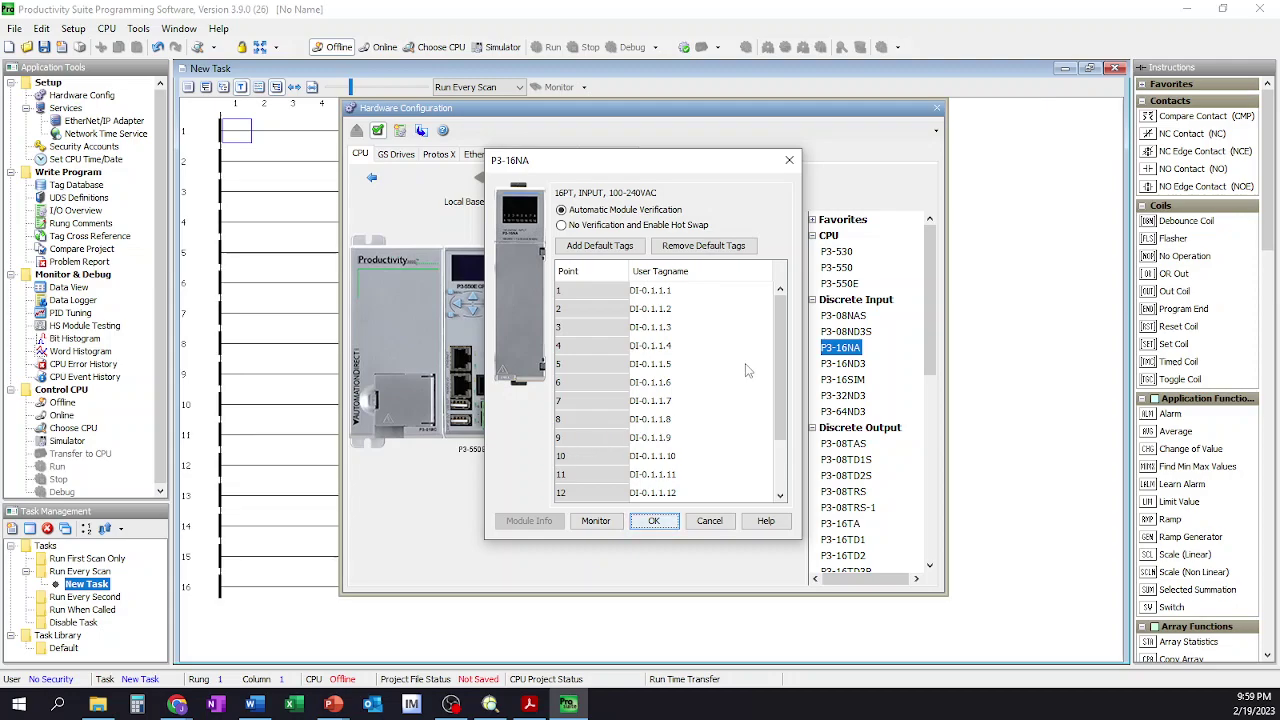
pyautogui.scroll(-2, 746, 392)
pyautogui.scroll(2, 746, 395)
# - Add a P3-16ND3 input module to slot 2 with its default settings
pyautogui.click(707, 526)
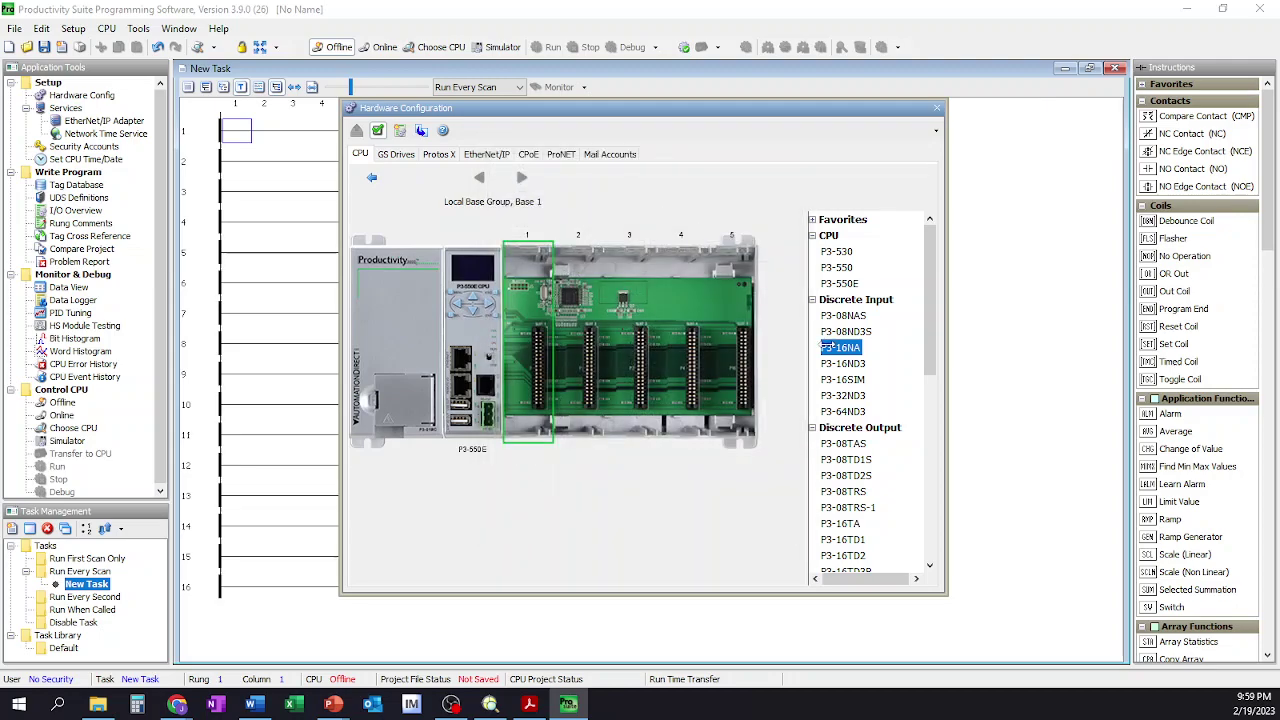
pyautogui.moveTo(843, 363); pyautogui.dragTo(577, 338)
pyautogui.click(657, 525)
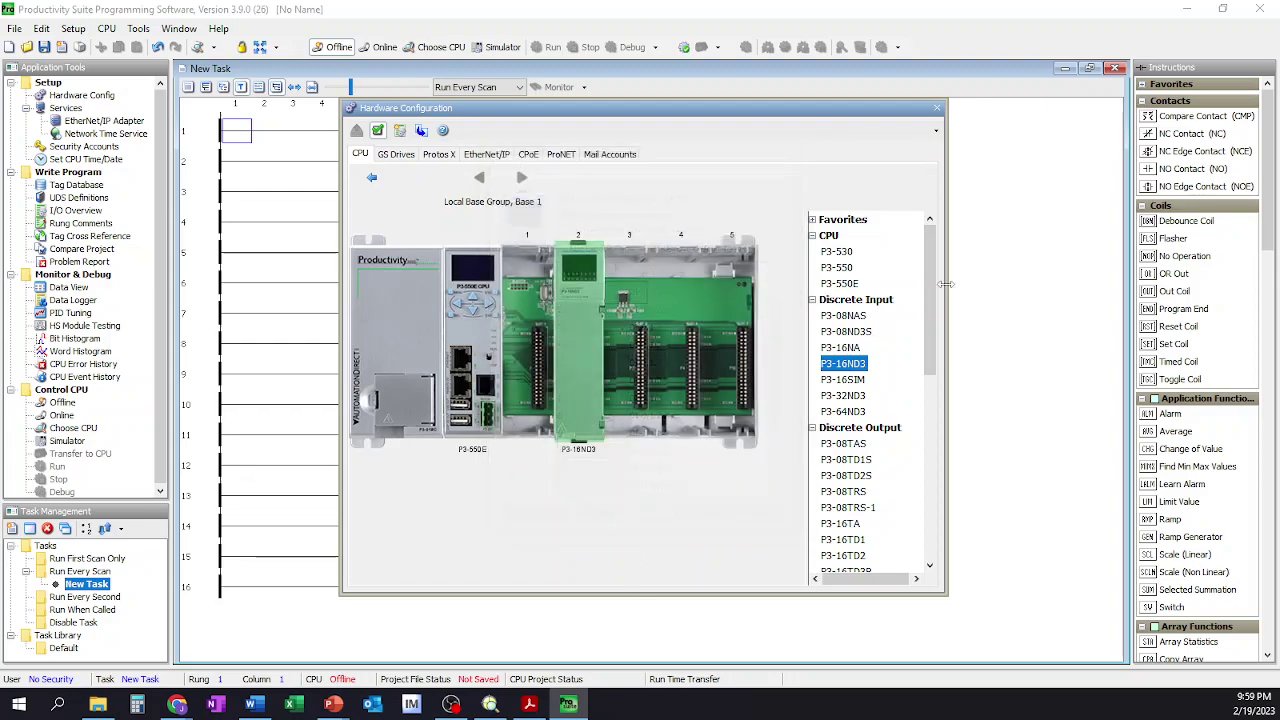
# - Review the slot 2 P3-16ND3 settings, then reopen the slot 1 P3-16NA tag list
pyautogui.moveTo(840, 347); pyautogui.dragTo(560, 338)
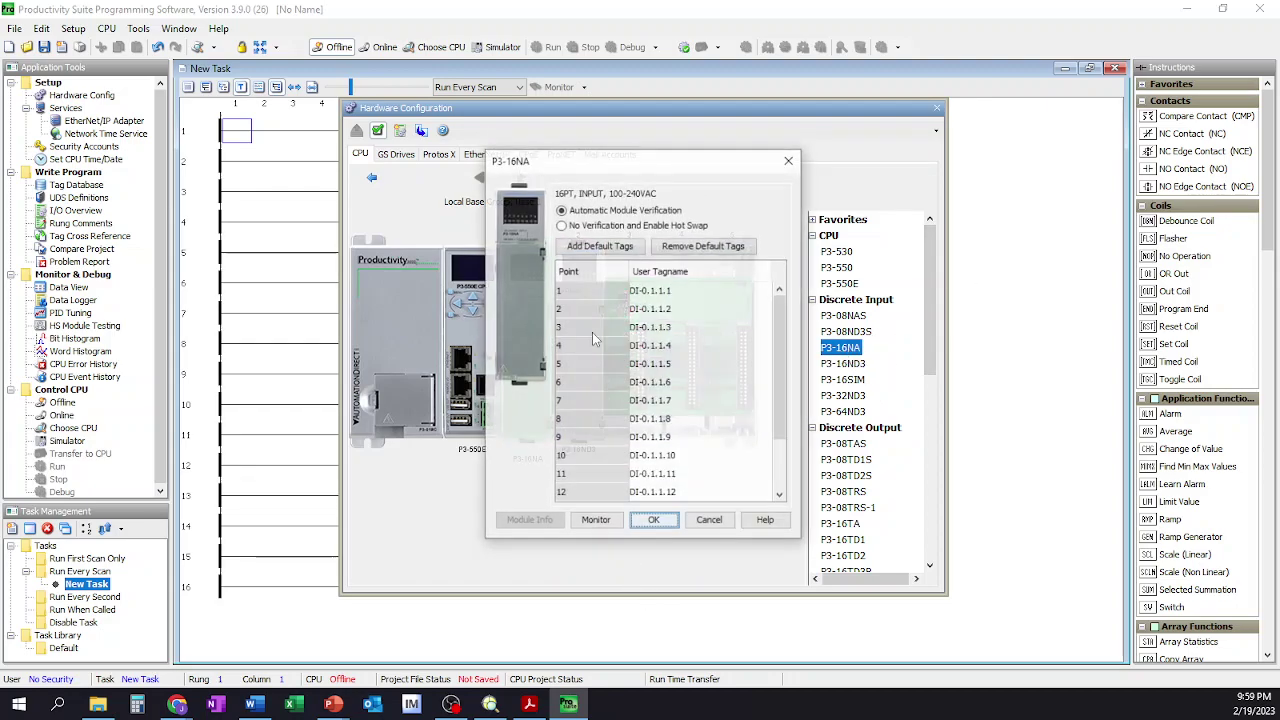
pyautogui.click(702, 524)
pyautogui.doubleClick(574, 311)
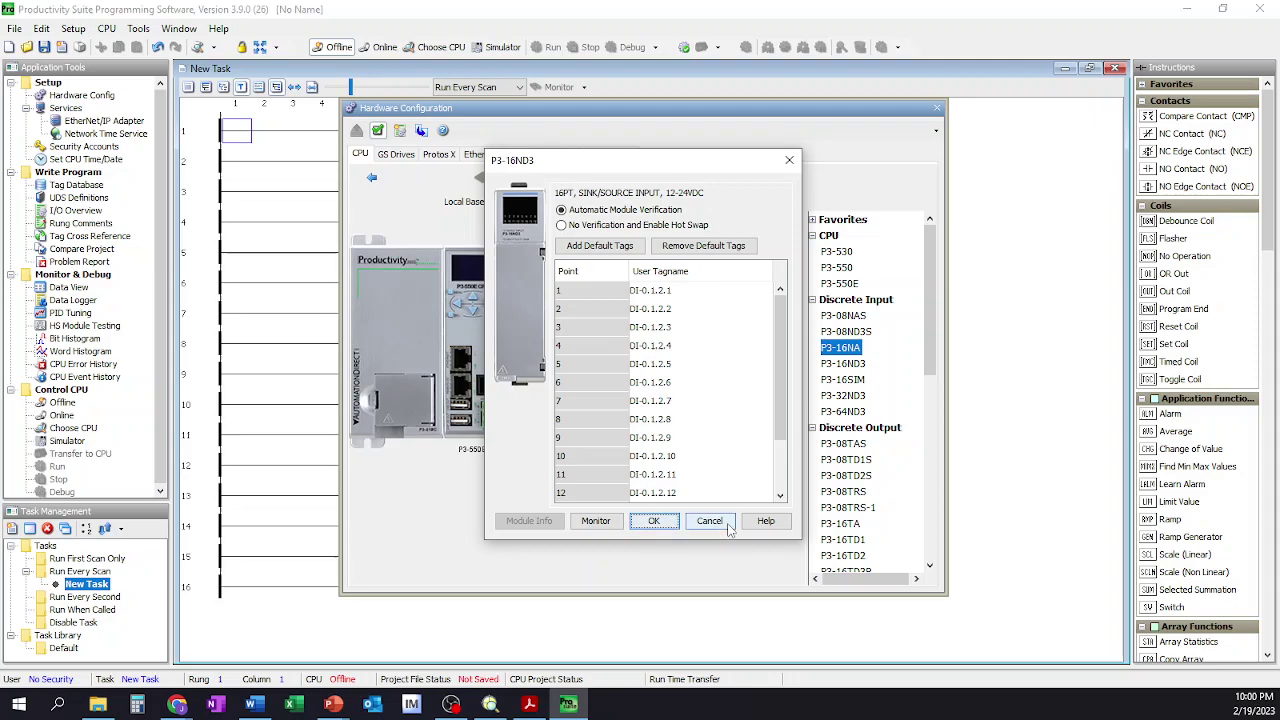
pyautogui.click(645, 527)
pyautogui.doubleClick(646, 376)
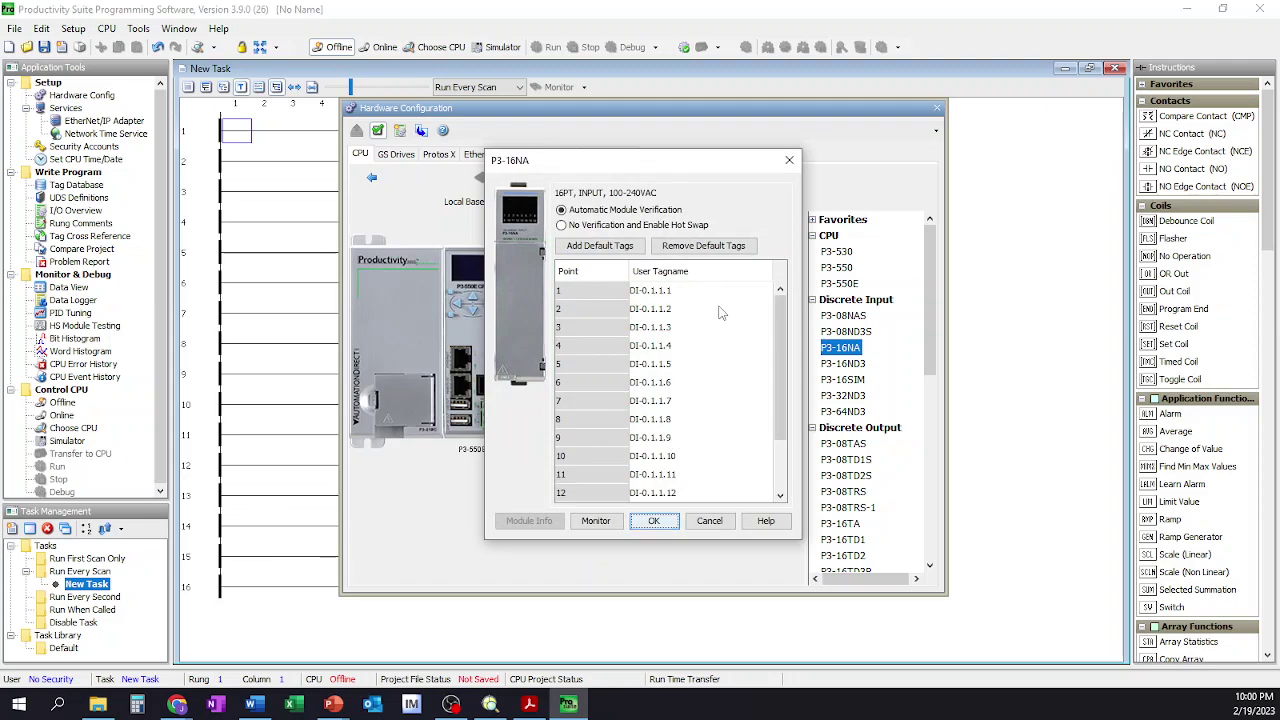
# - Enter 'Input 1' as point 1's User Tagname
pyautogui.click(670, 291)
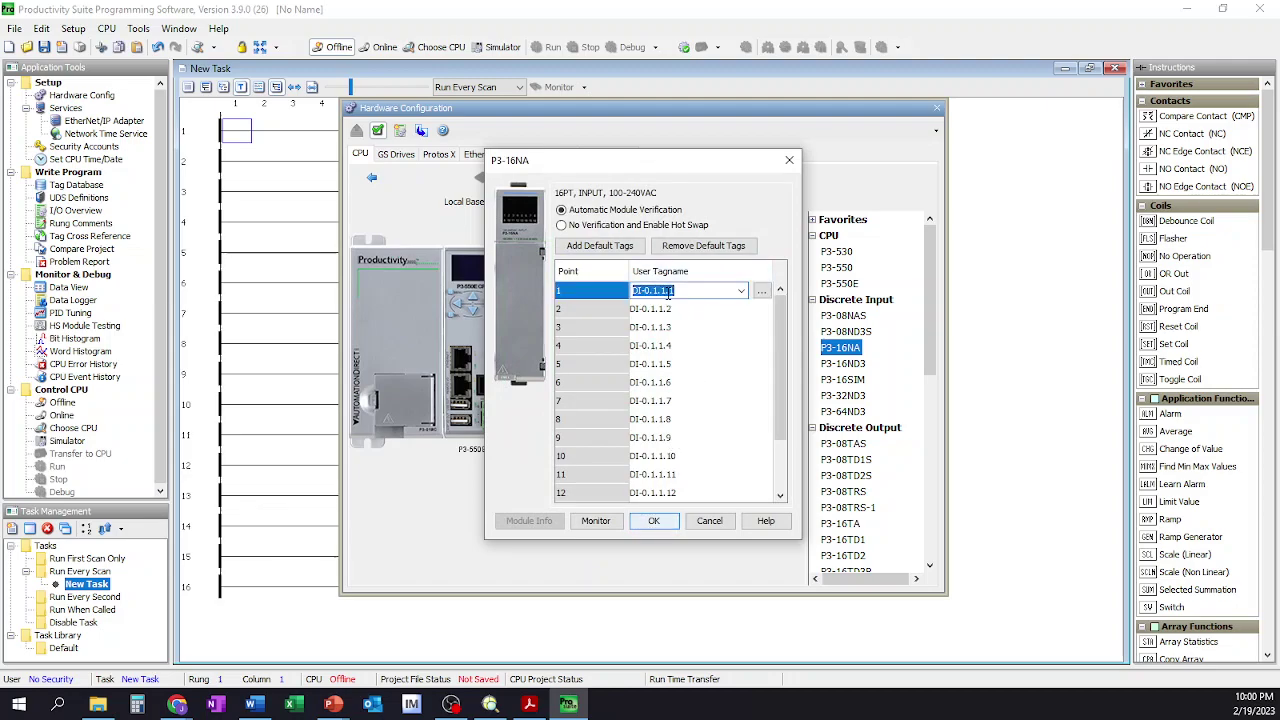
pyautogui.click(680, 328)
pyautogui.click(680, 291)
pyautogui.click(668, 363)
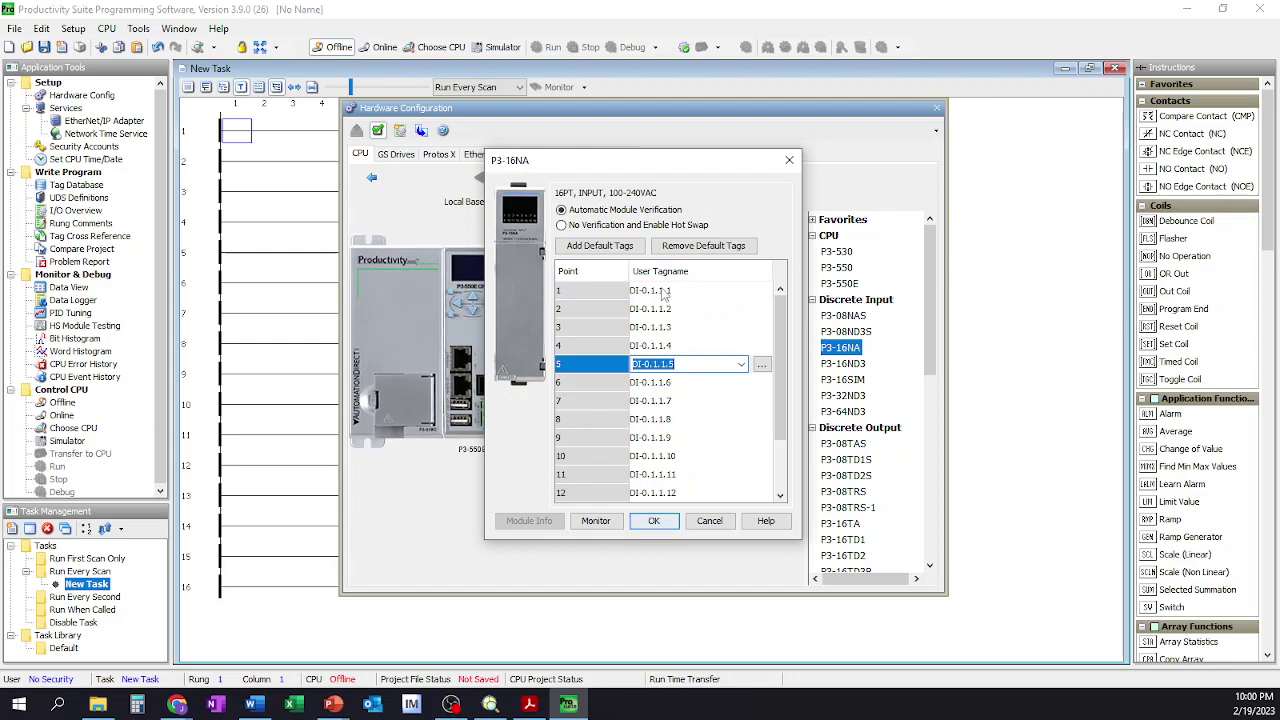
pyautogui.click(663, 291)
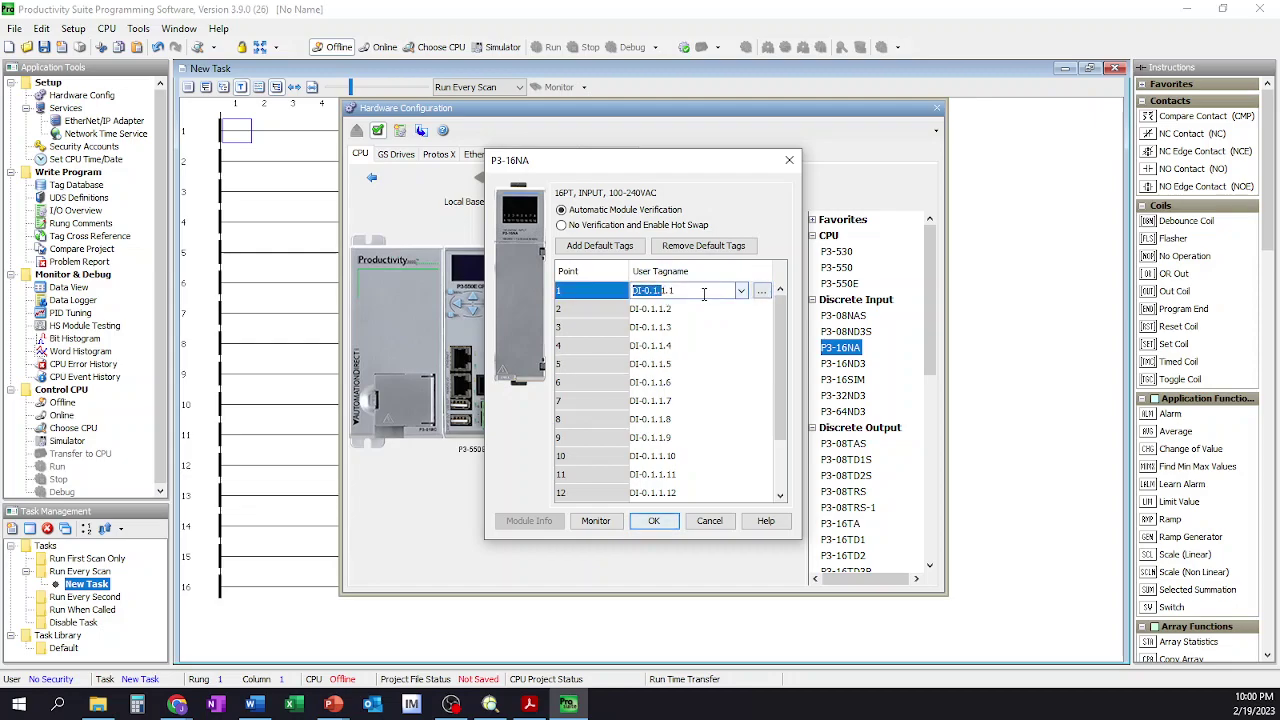
pyautogui.click(762, 291)
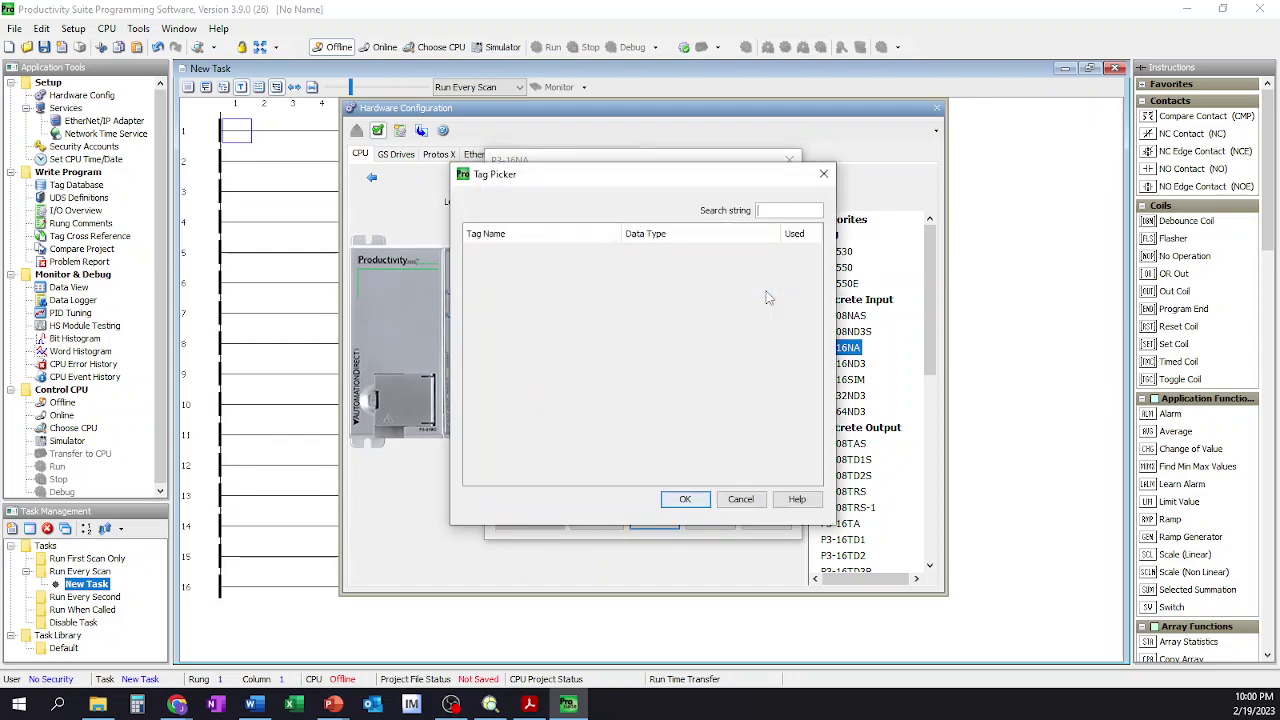
pyautogui.click(741, 500)
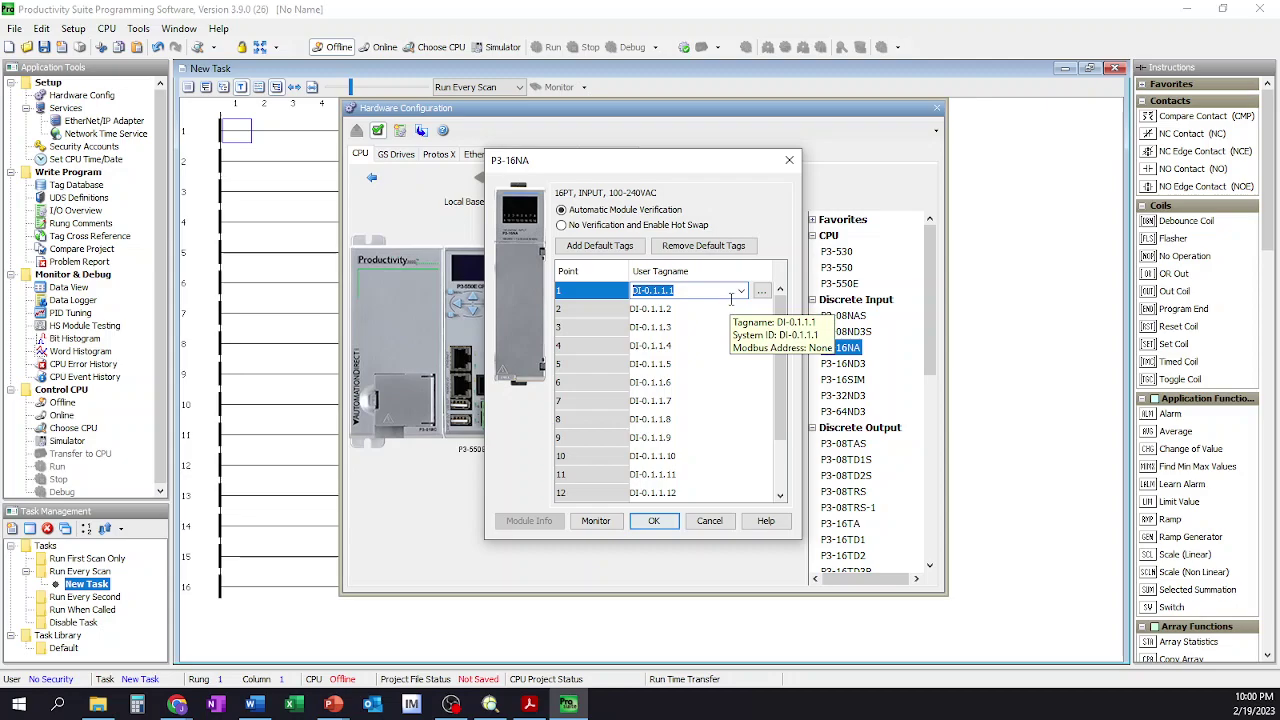
pyautogui.write('Input ')
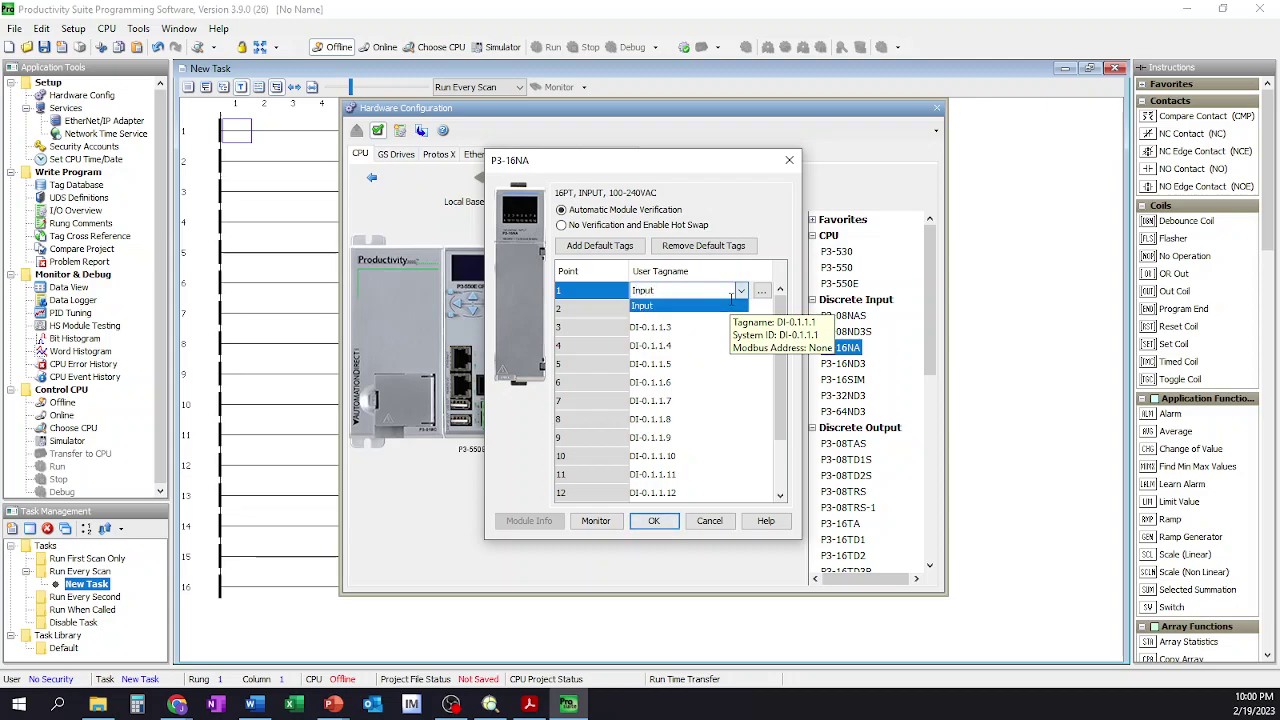
pyautogui.write('1')
# - Replace point 2's default tagname with 'Input 2'
pyautogui.click(683, 312)
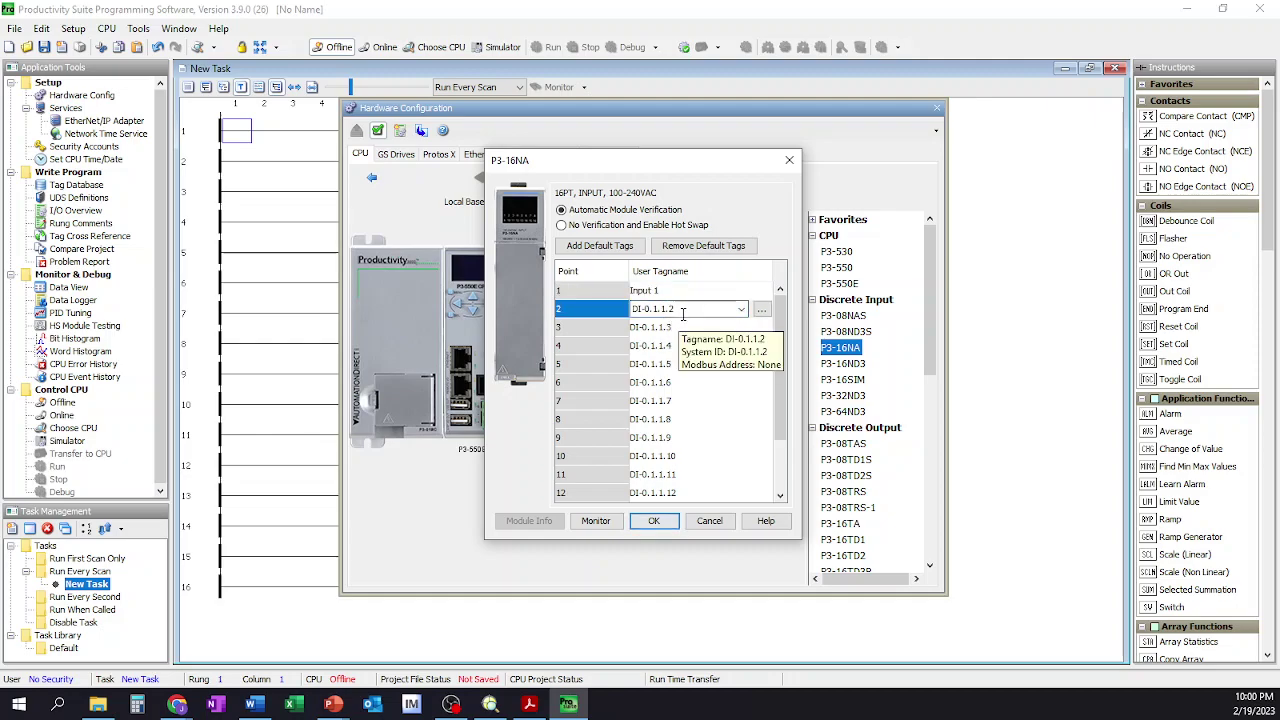
pyautogui.hotkey('ctrl', 'a')
pyautogui.press('BackSpace')
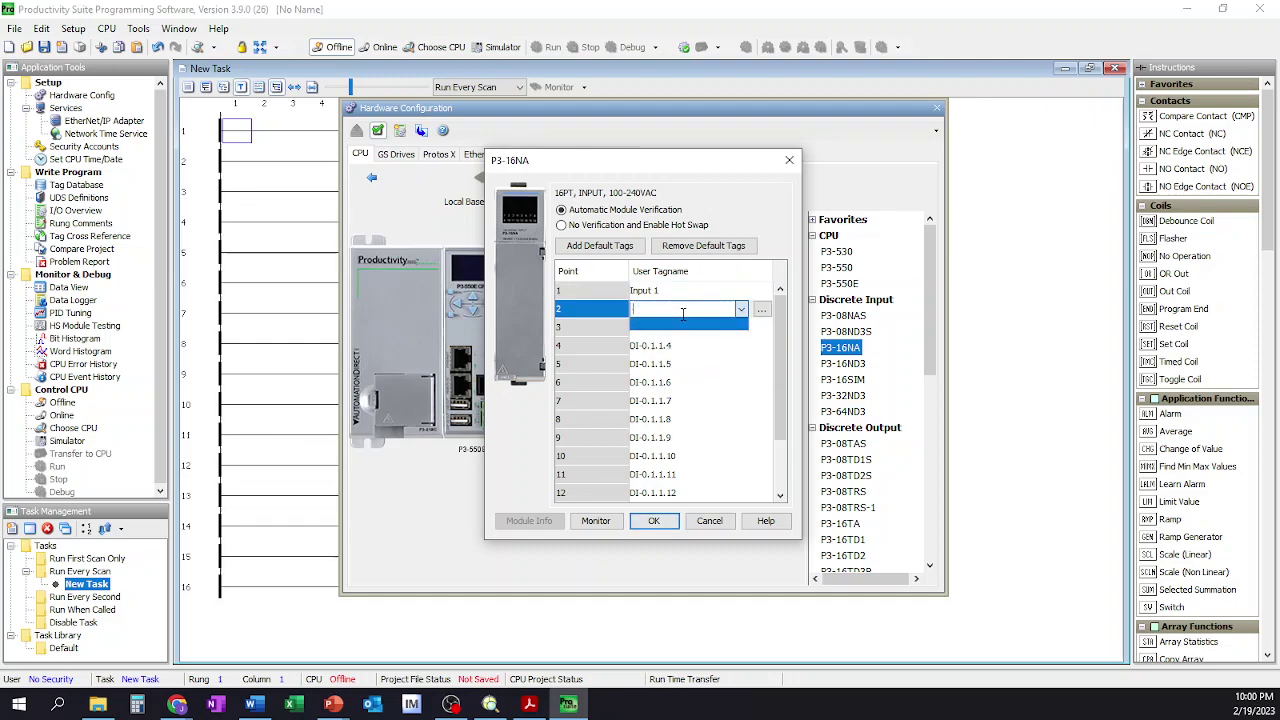
pyautogui.write('Input 2')
pyautogui.click(706, 419)
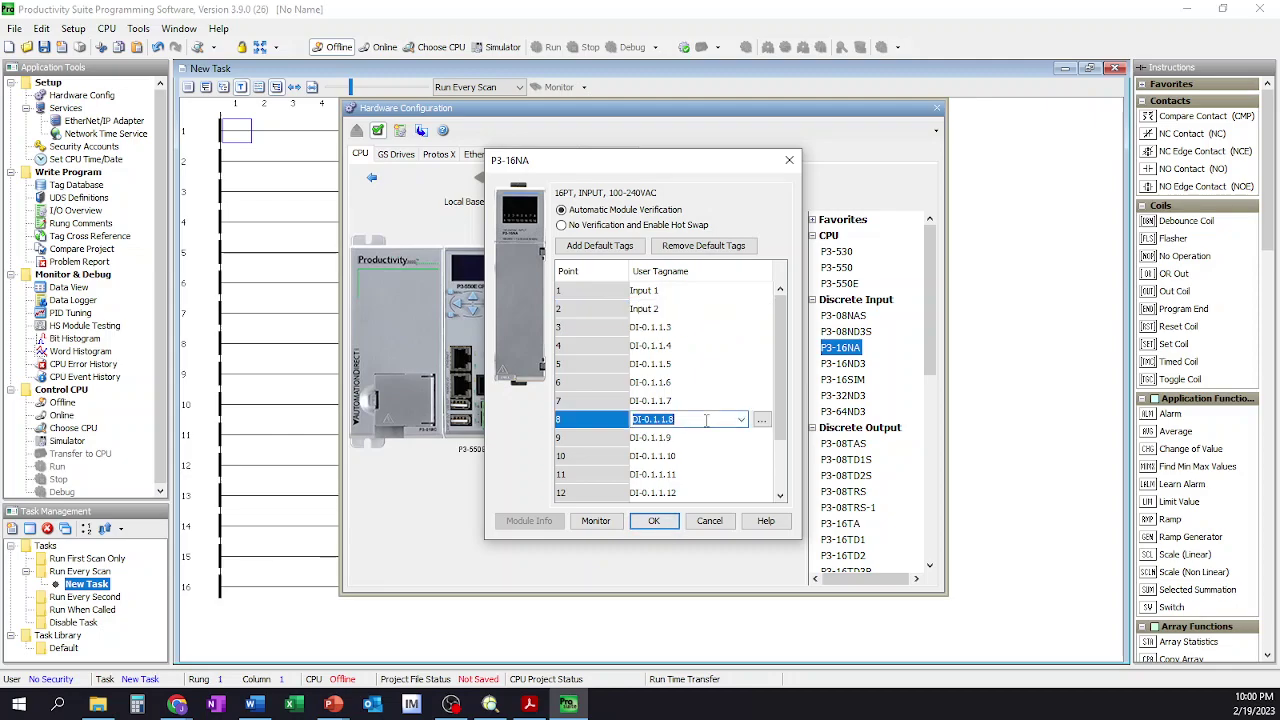
# - Remove then re-add the default tags, and review the tags of points 1–3
pyautogui.click(604, 246)
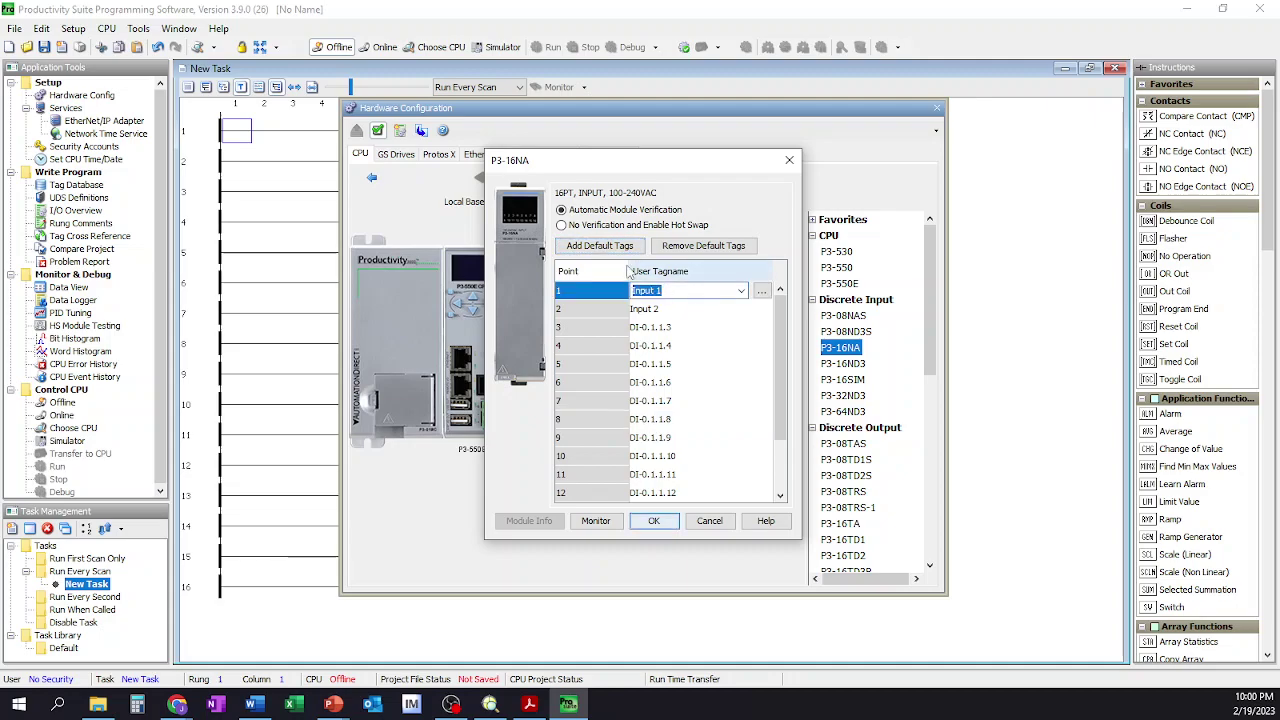
pyautogui.click(688, 249)
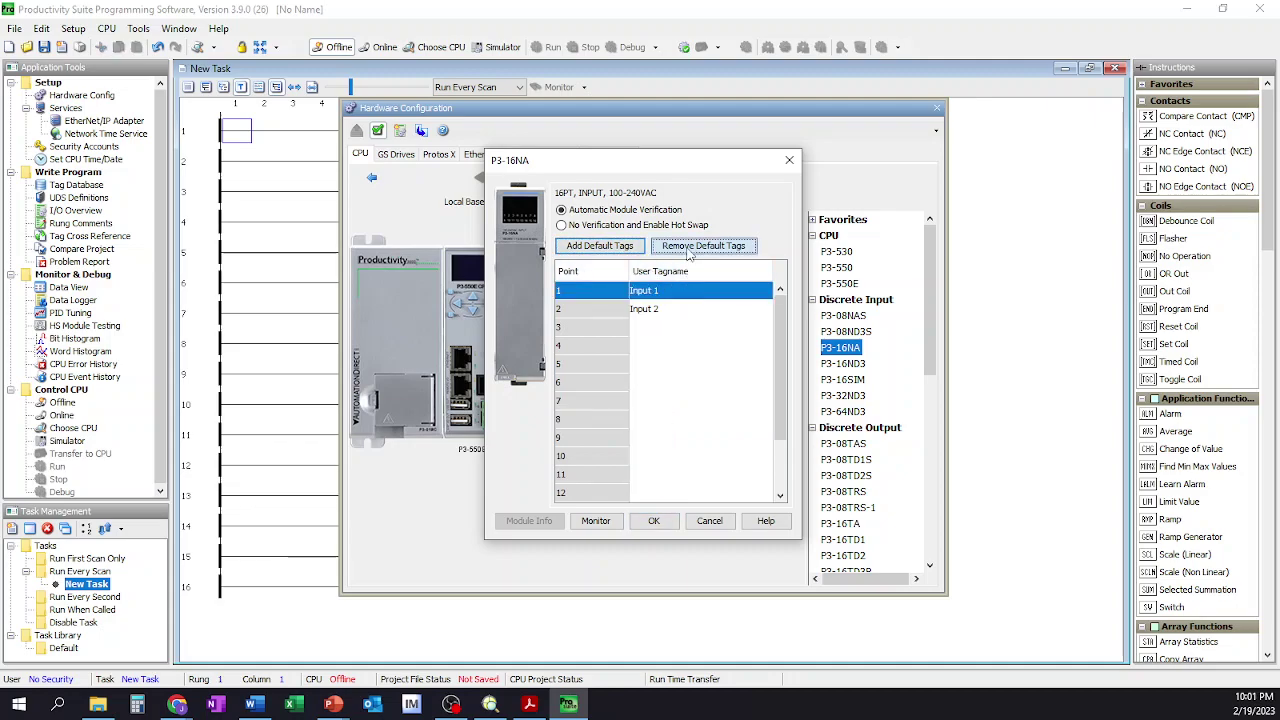
pyautogui.click(618, 252)
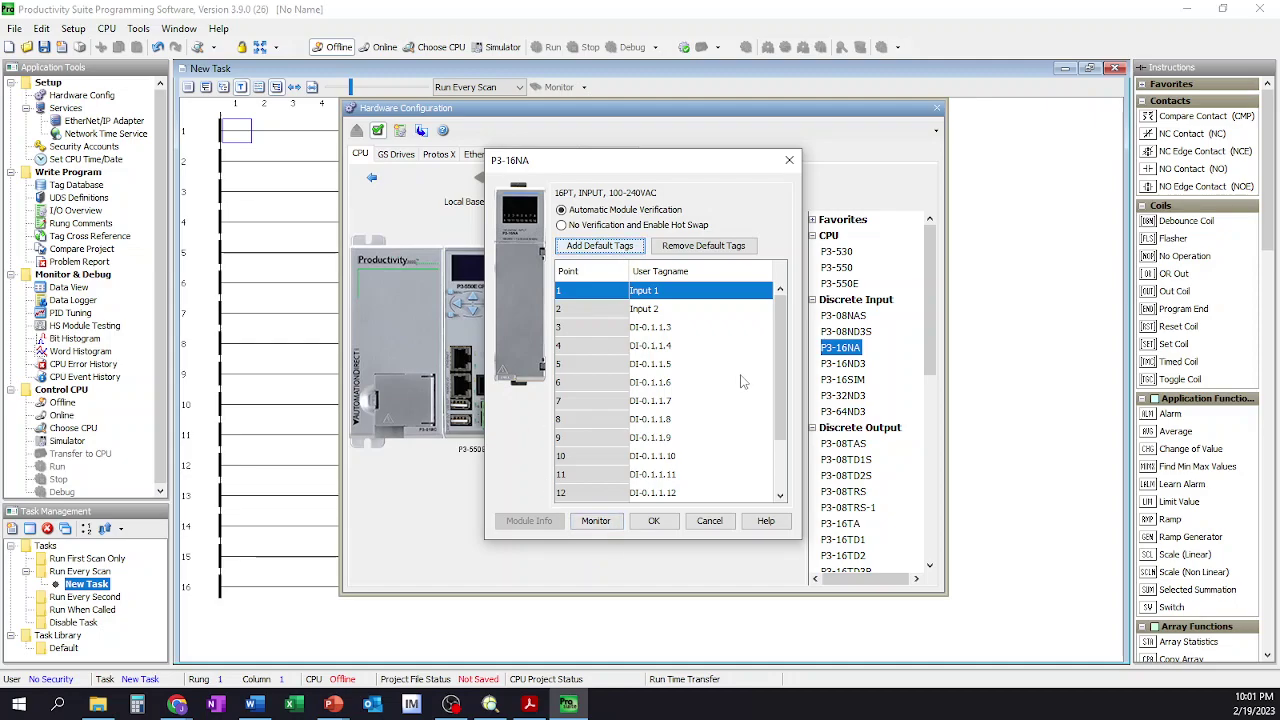
pyautogui.click(676, 311)
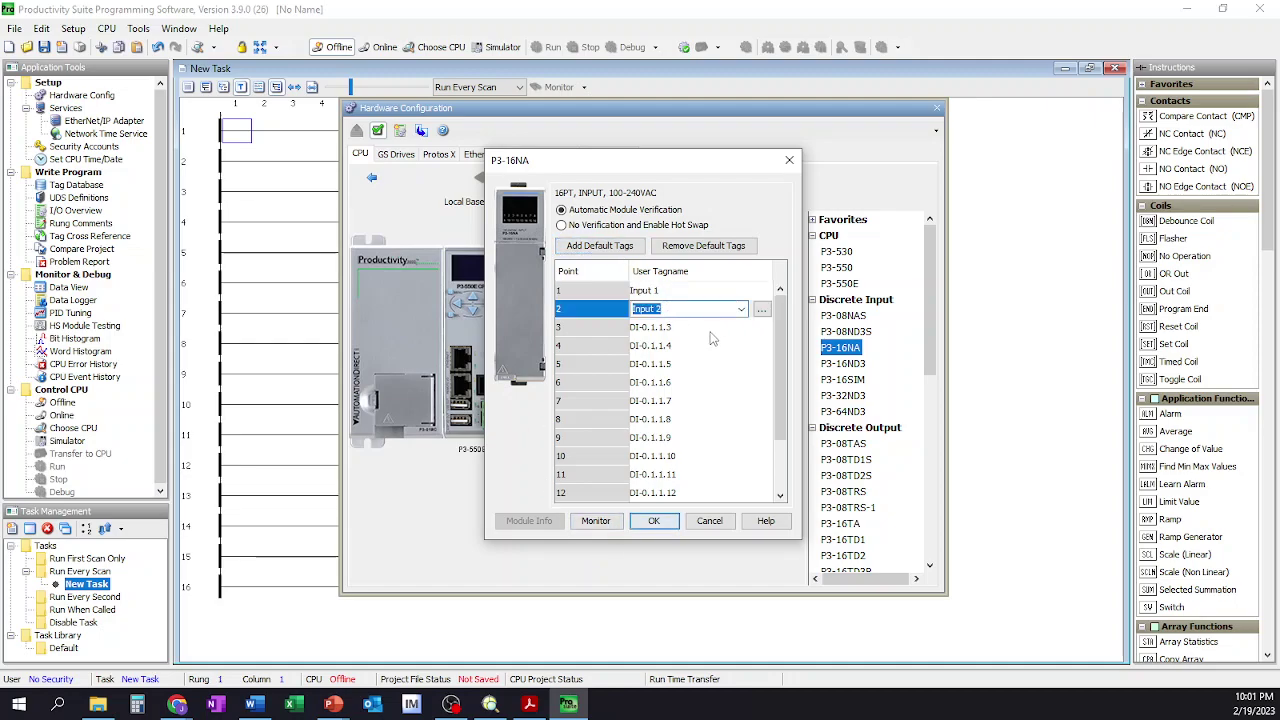
pyautogui.click(710, 330)
pyautogui.click(689, 291)
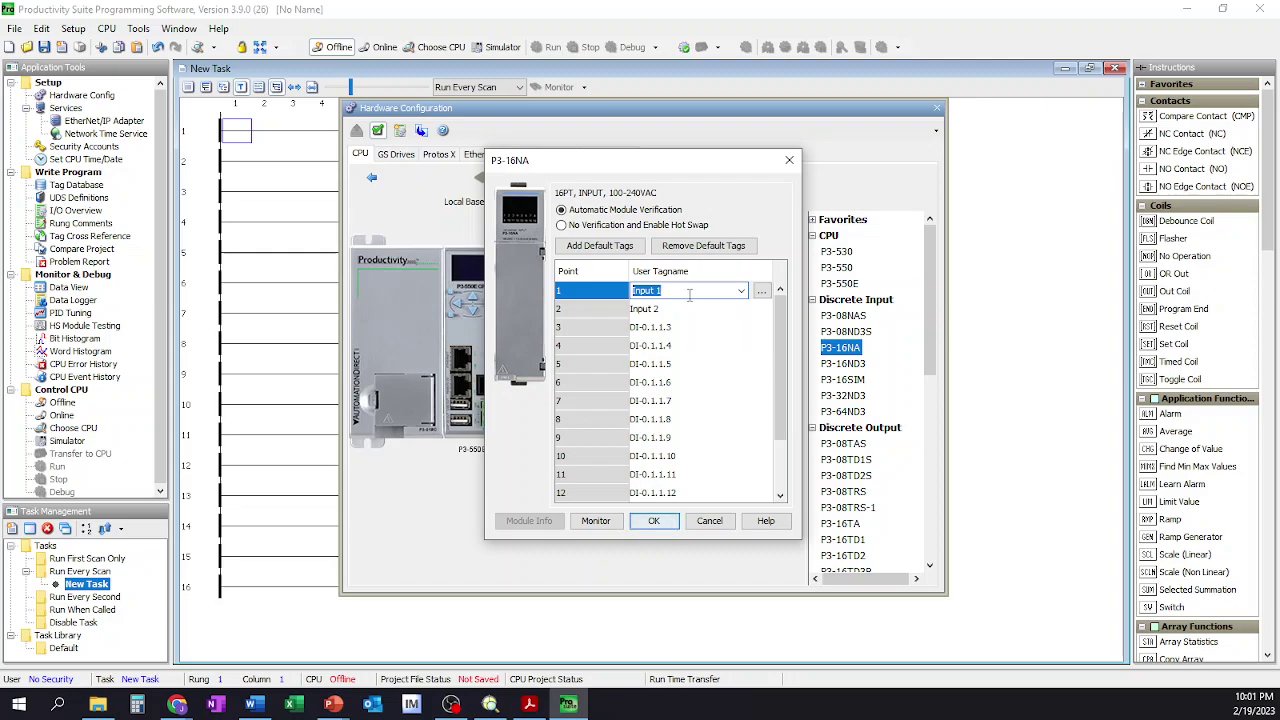
# - Inspect points 4 and 6, then remove and restore default tags once more
pyautogui.click(682, 346)
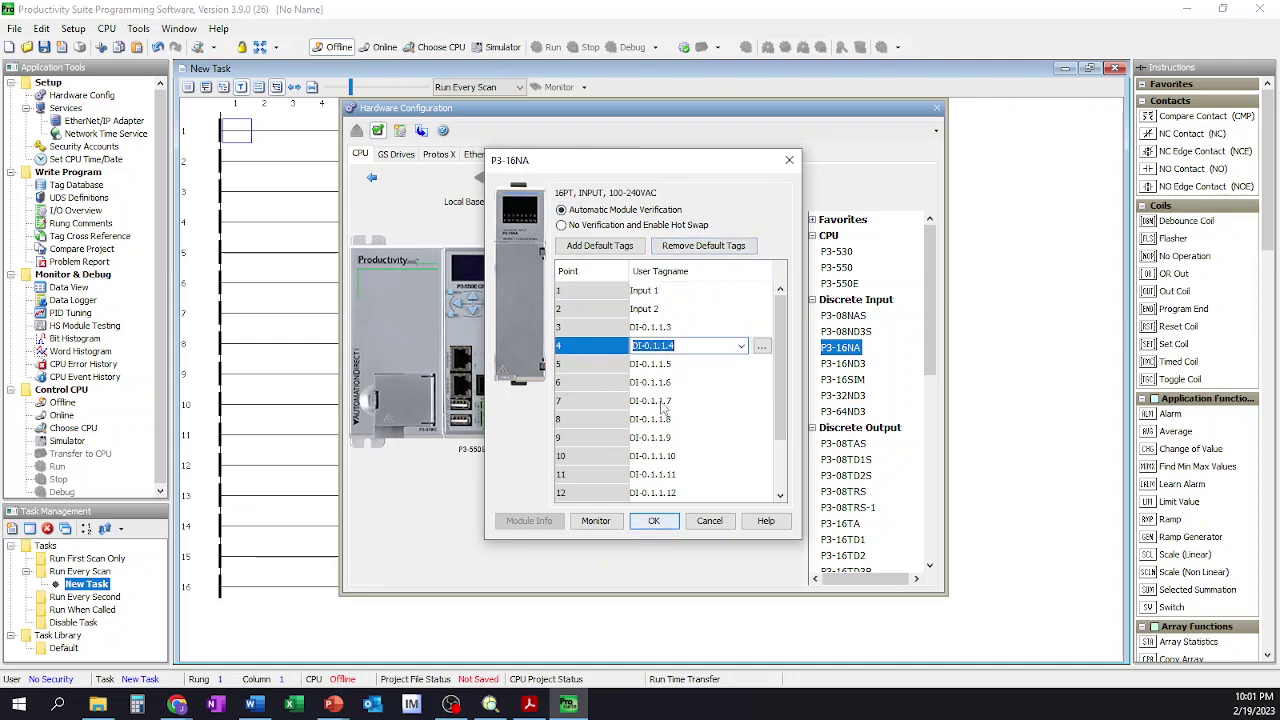
pyautogui.click(612, 387)
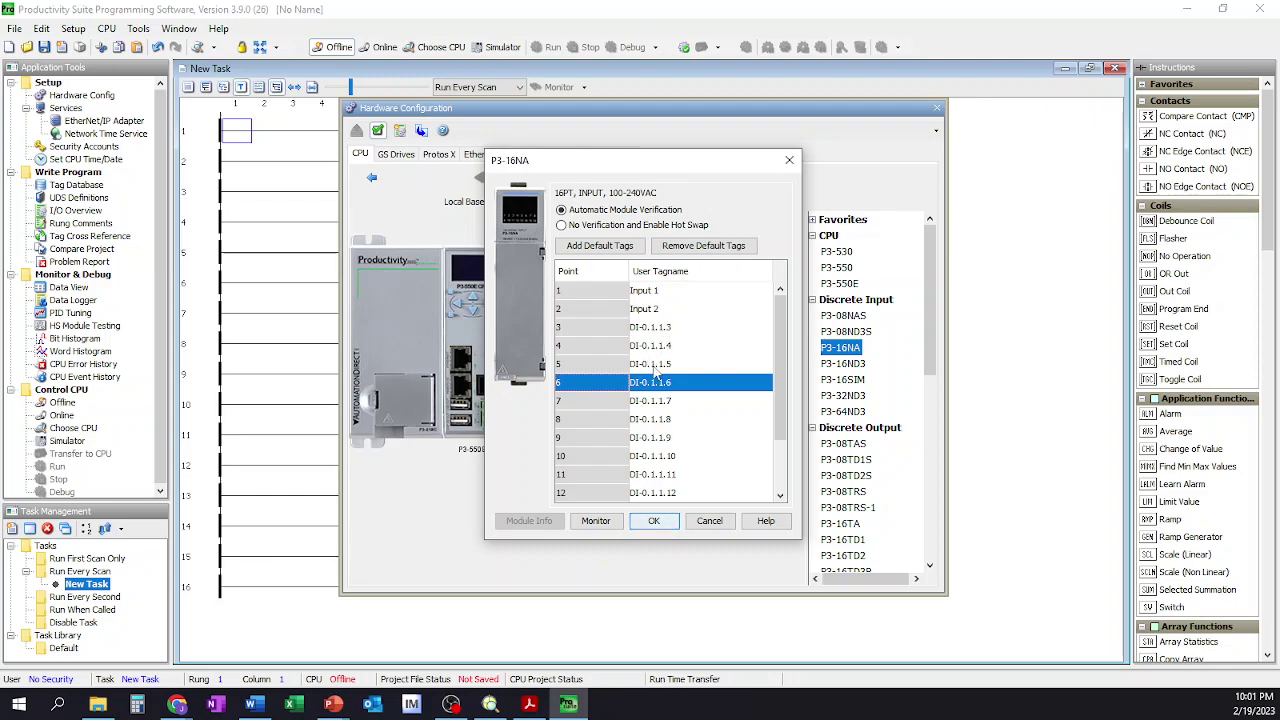
pyautogui.moveTo(776, 340); pyautogui.dragTo(777, 310)
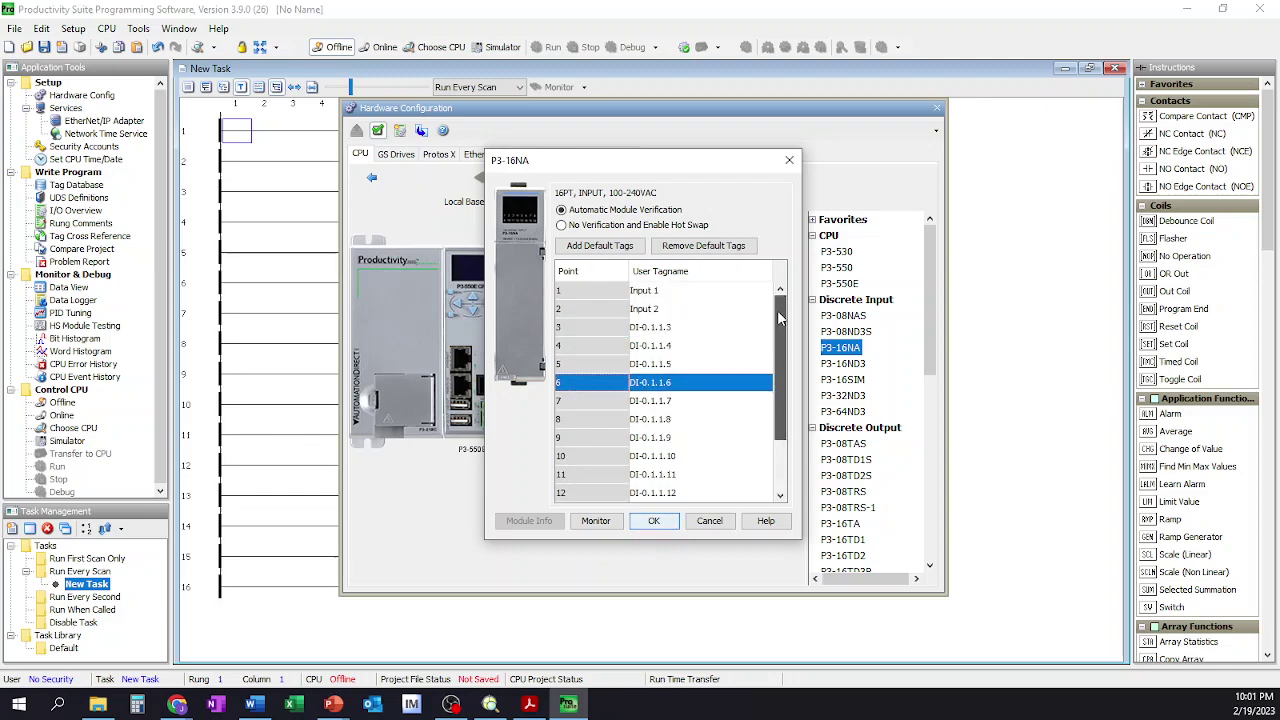
pyautogui.click(729, 250)
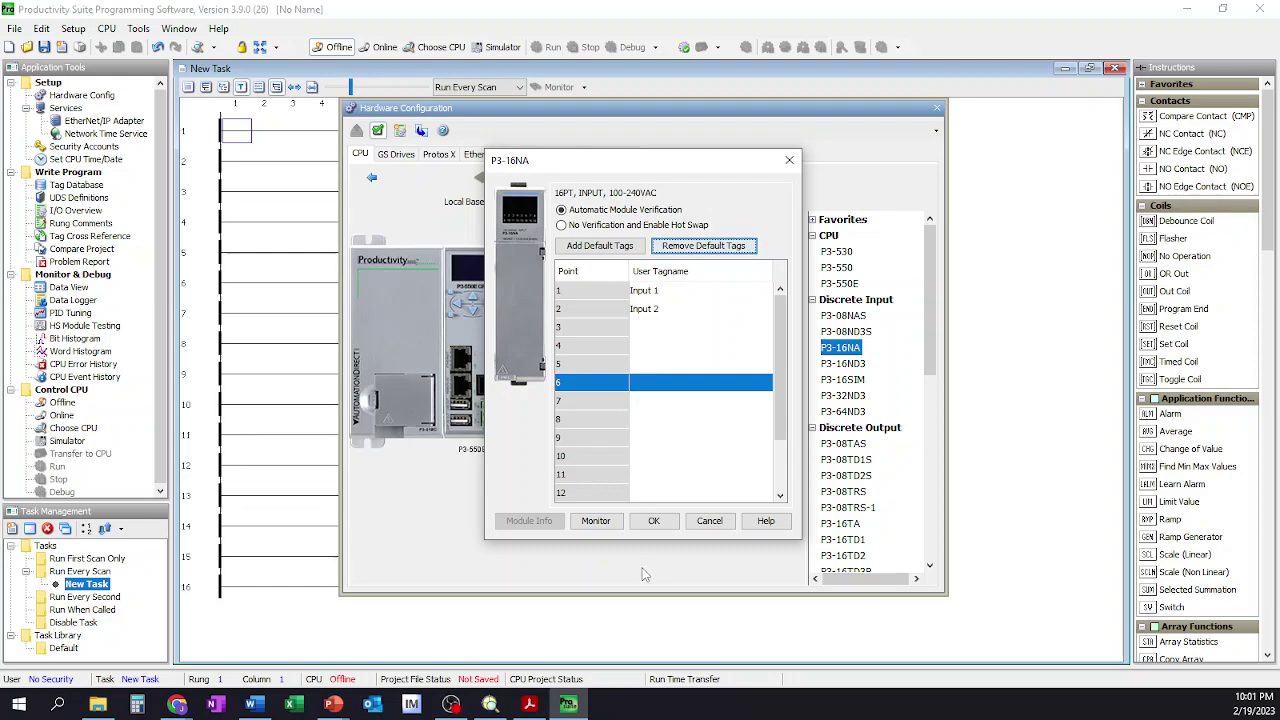
pyautogui.click(604, 250)
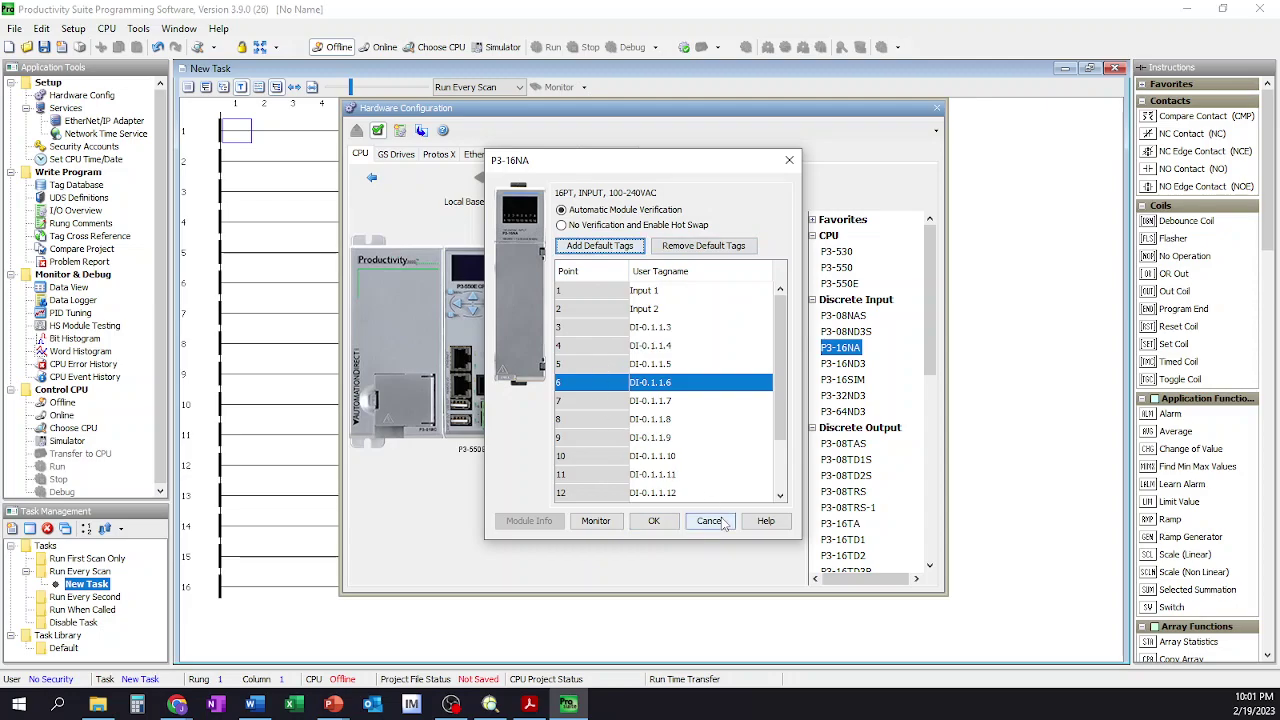
# - Accept P3-16NA, delete the slot 2 P3-16ND3, and drag a P3-16TA output module onto the base
pyautogui.click(653, 520)
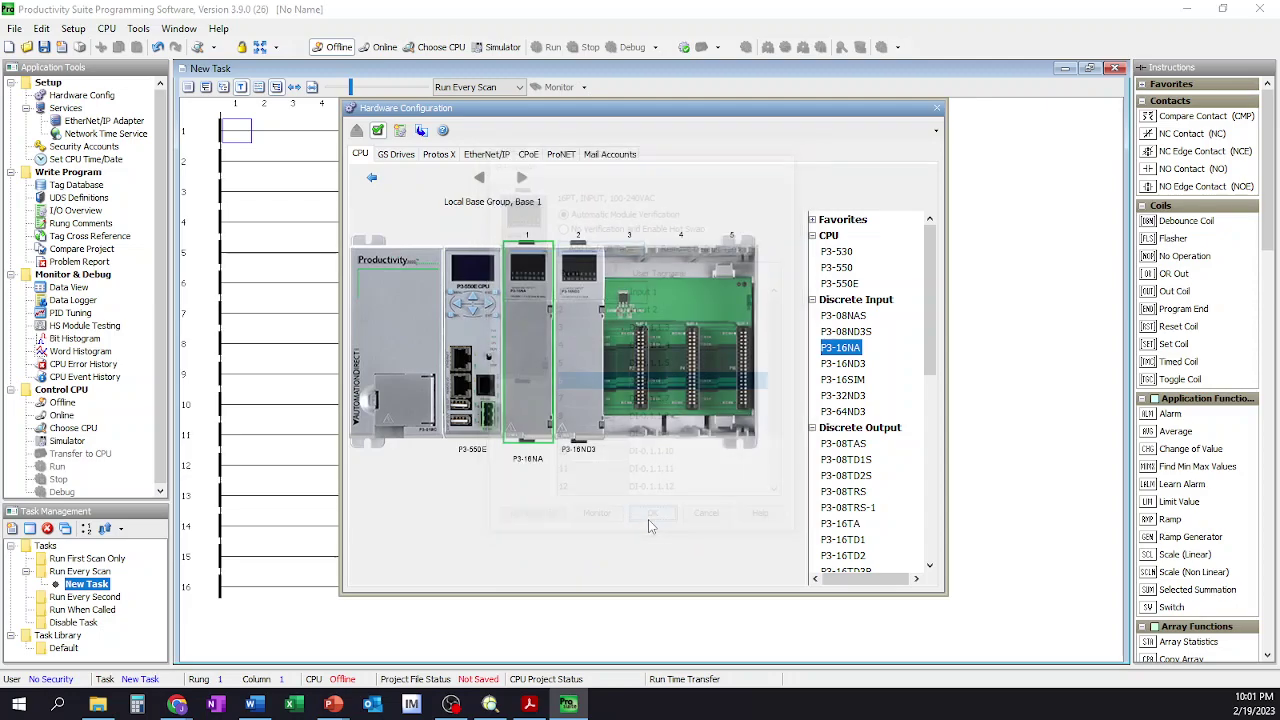
pyautogui.click(580, 333)
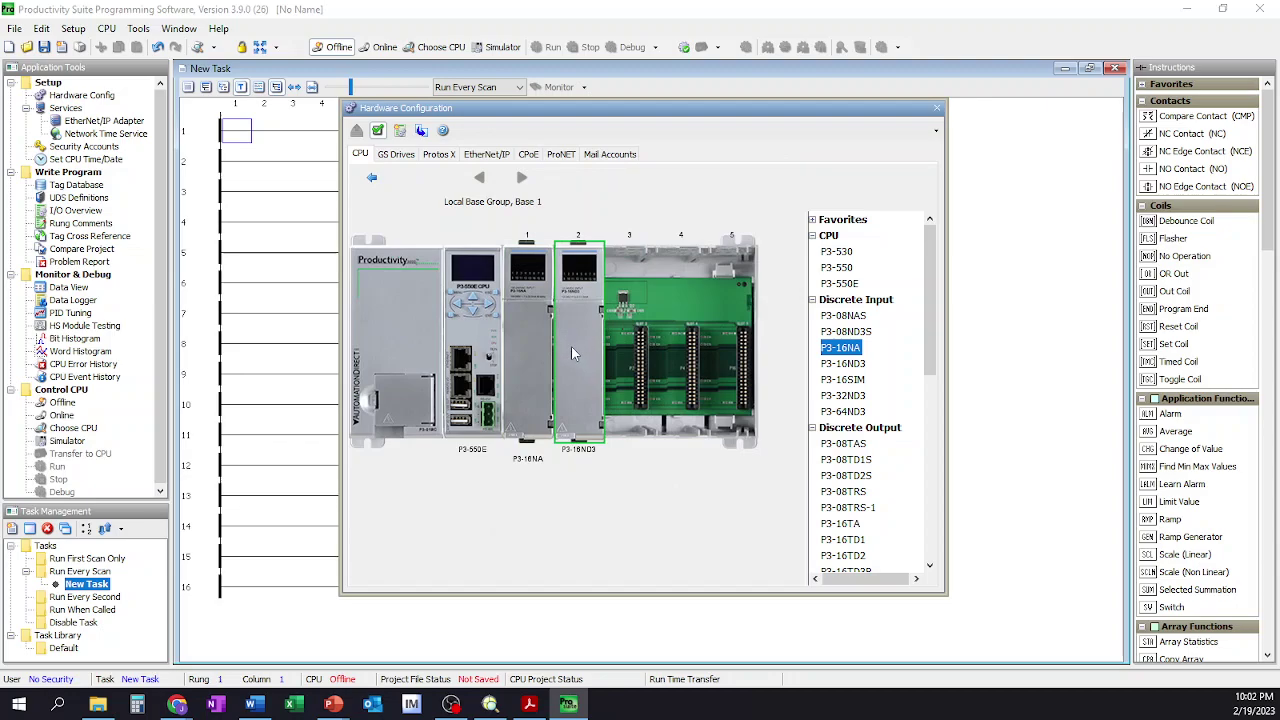
pyautogui.press('Delete')
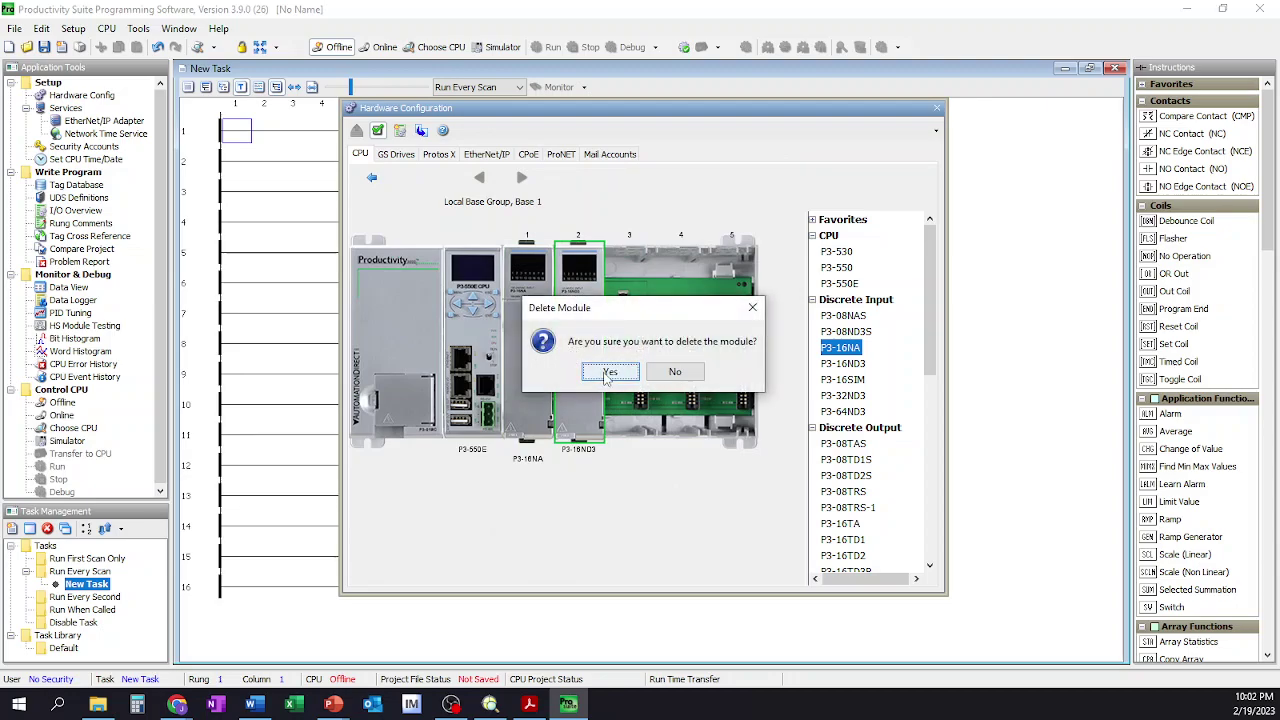
pyautogui.click(608, 373)
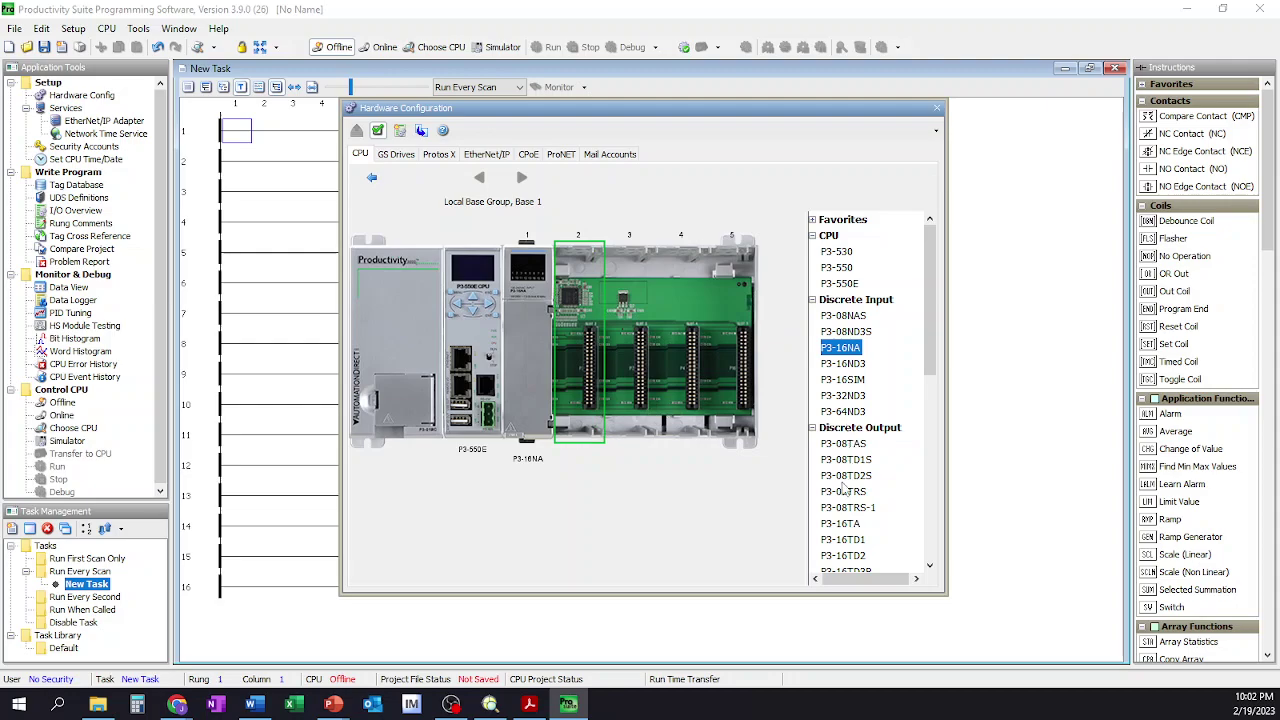
pyautogui.scroll(-2, 845, 490)
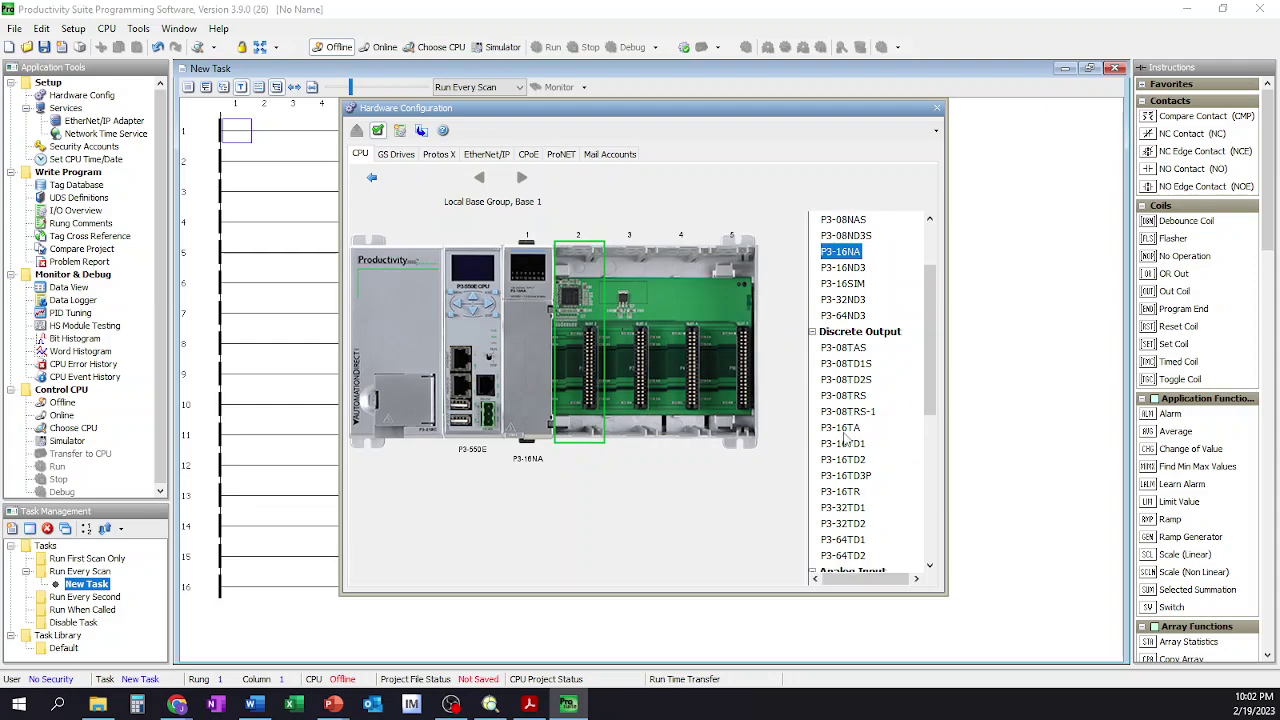
pyautogui.moveTo(842, 430); pyautogui.dragTo(574, 361)
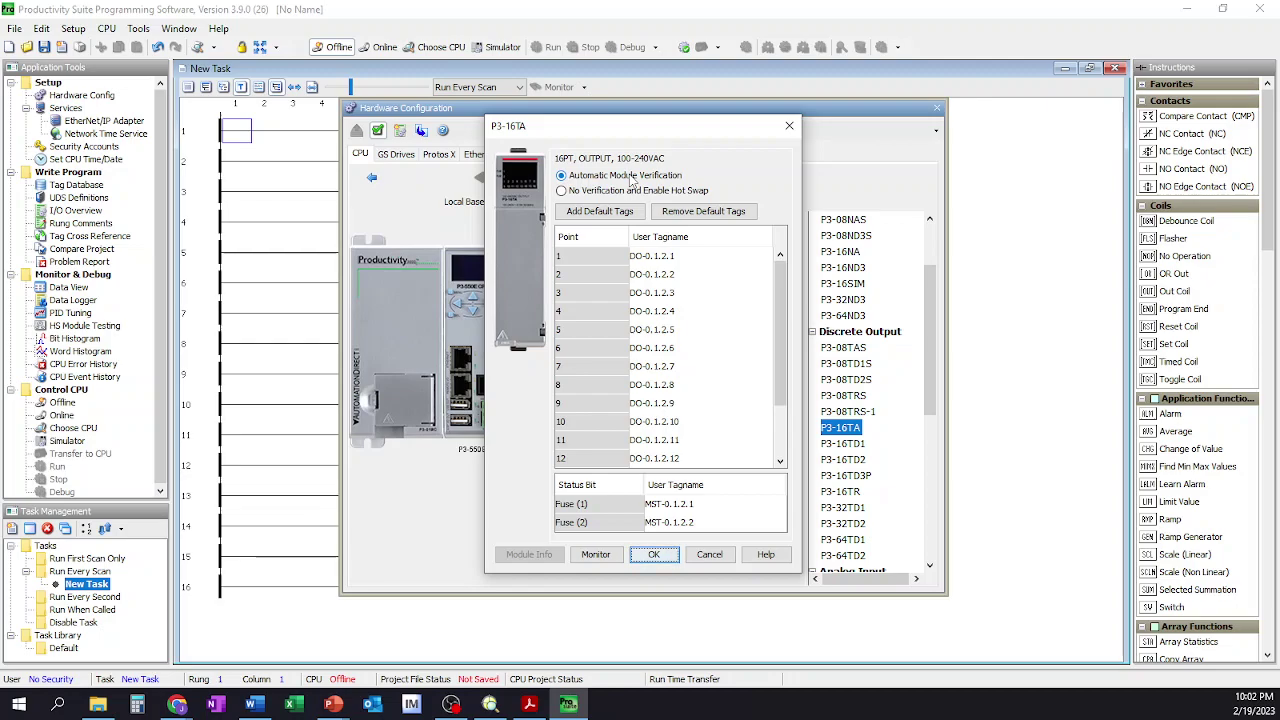
# - Inspect P3-16TA fuse and output point tags, then accept defaults to install it in slot 2
pyautogui.scroll(-2, 659, 455)
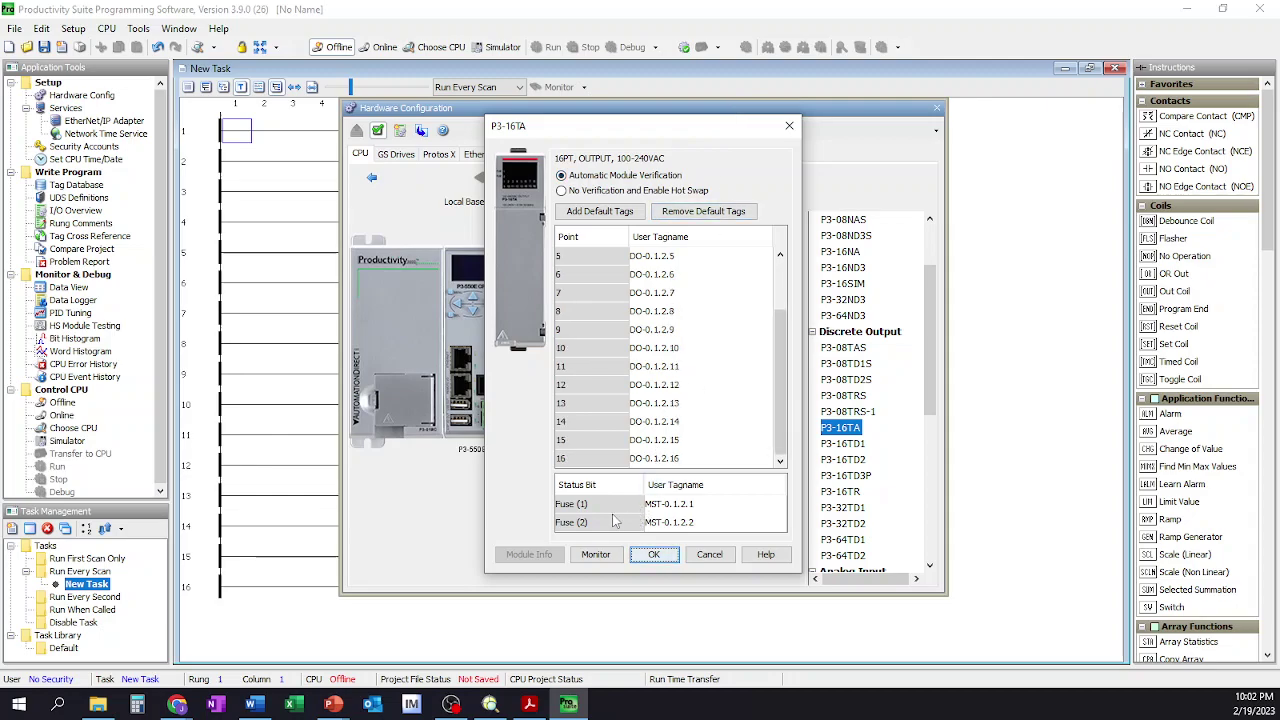
pyautogui.click(689, 504)
pyautogui.click(686, 520)
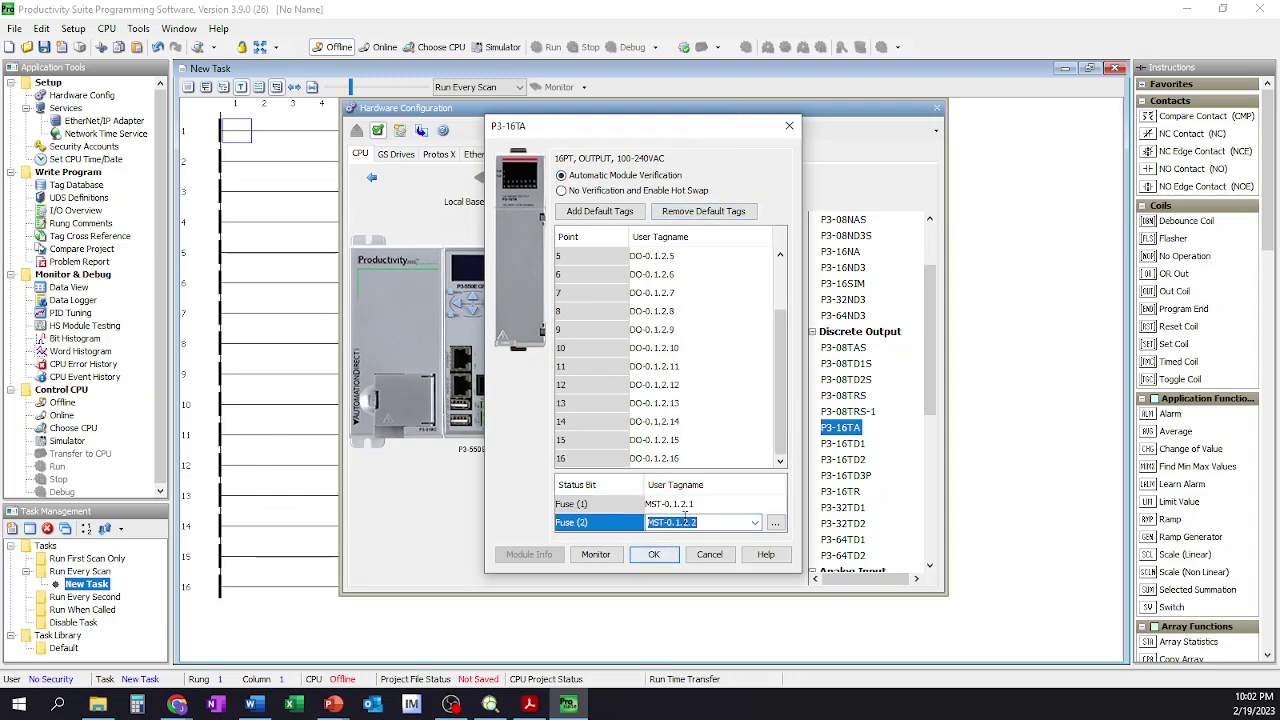
pyautogui.click(690, 505)
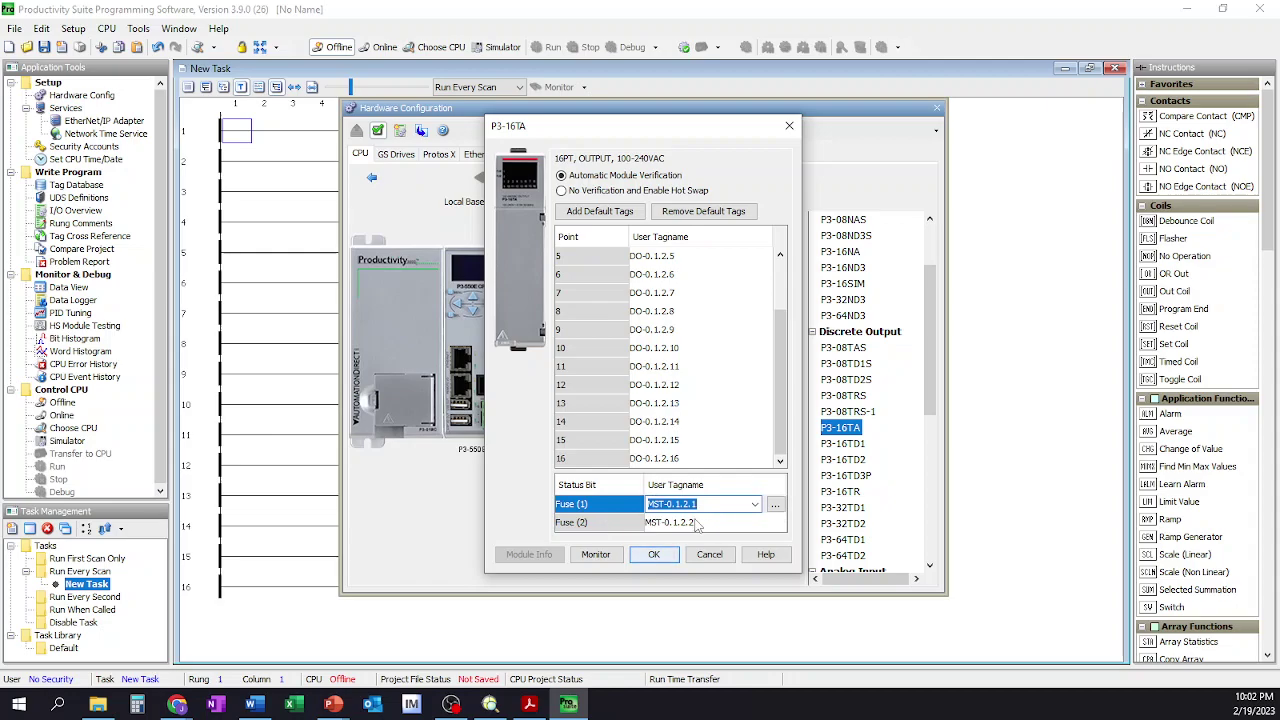
pyautogui.click(680, 292)
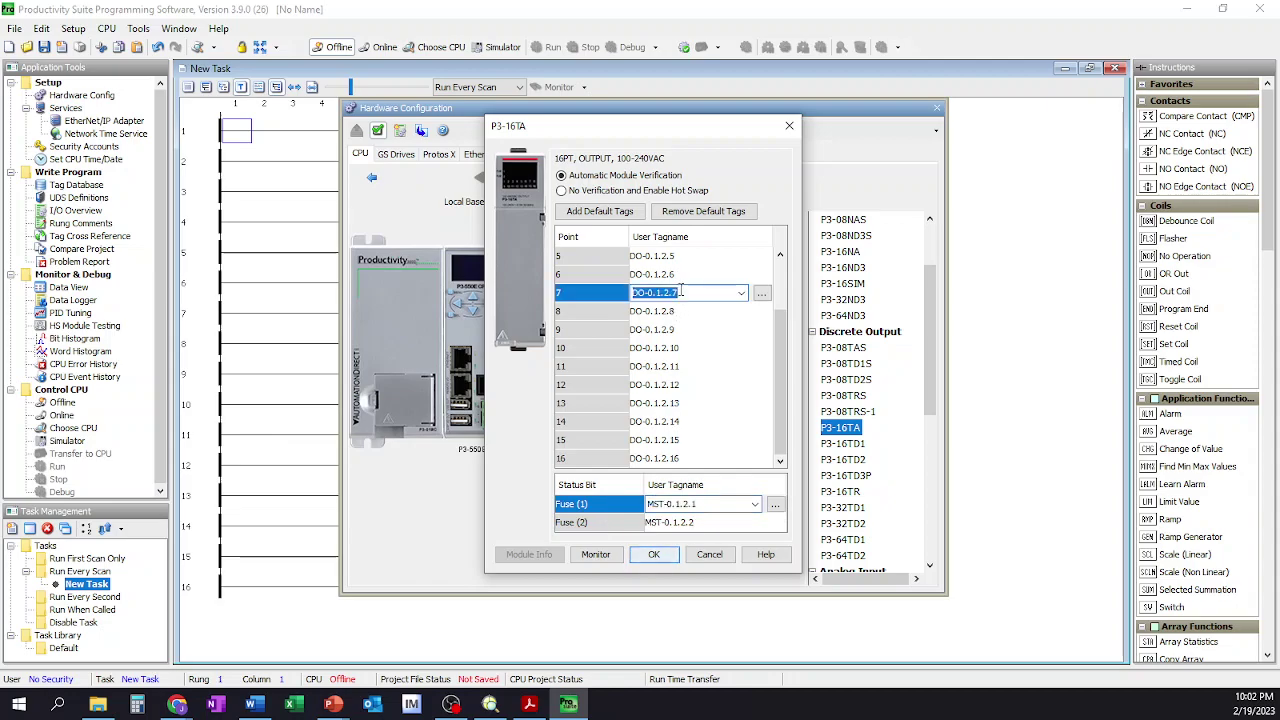
pyautogui.click(663, 256)
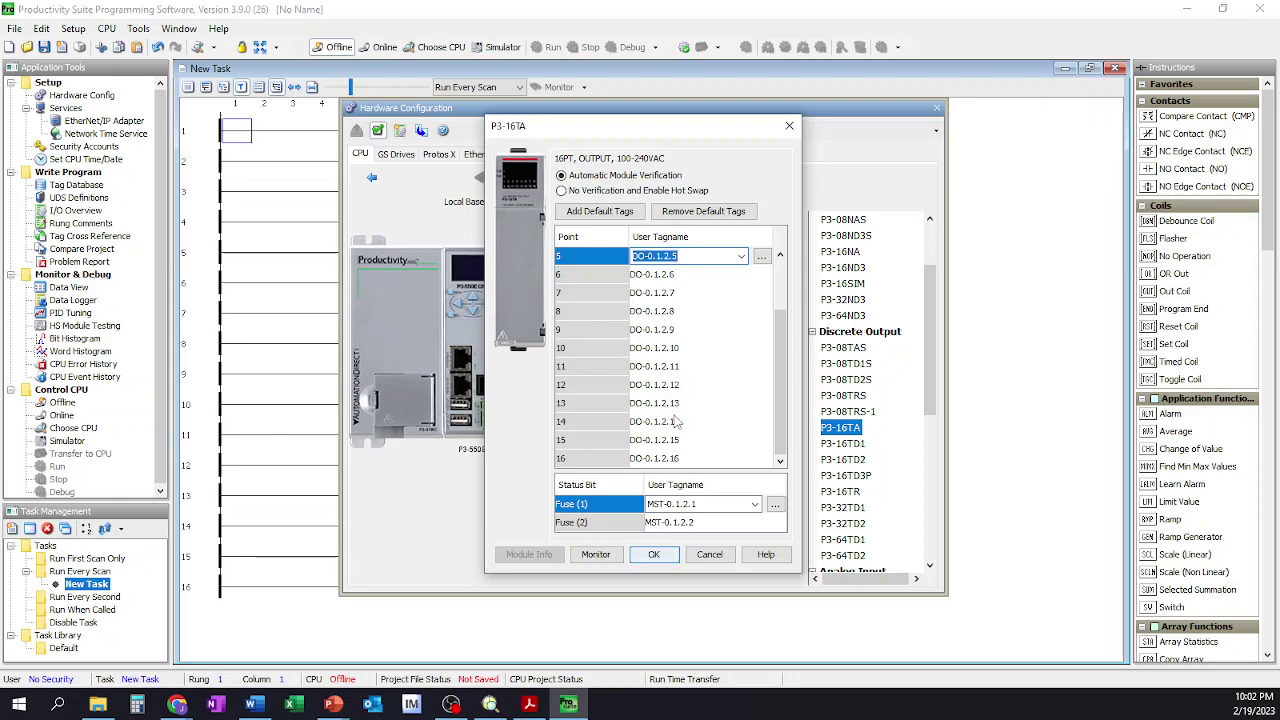
pyautogui.click(726, 368)
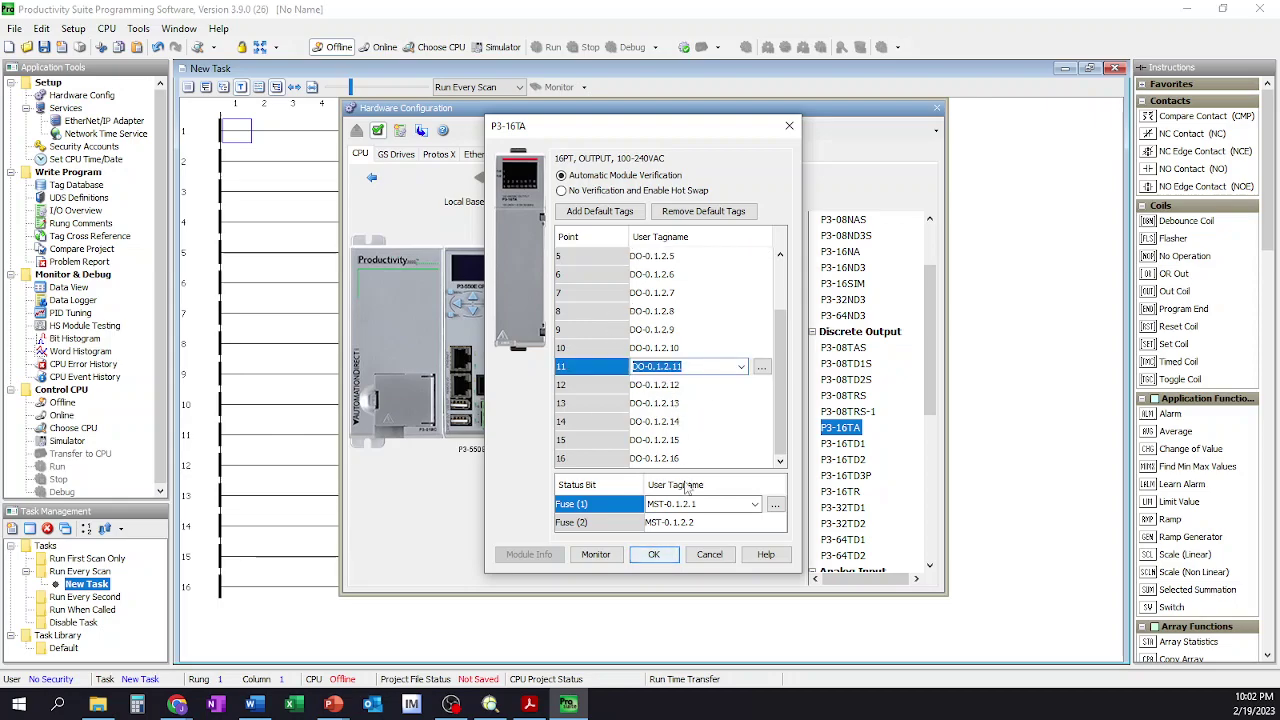
pyautogui.click(654, 555)
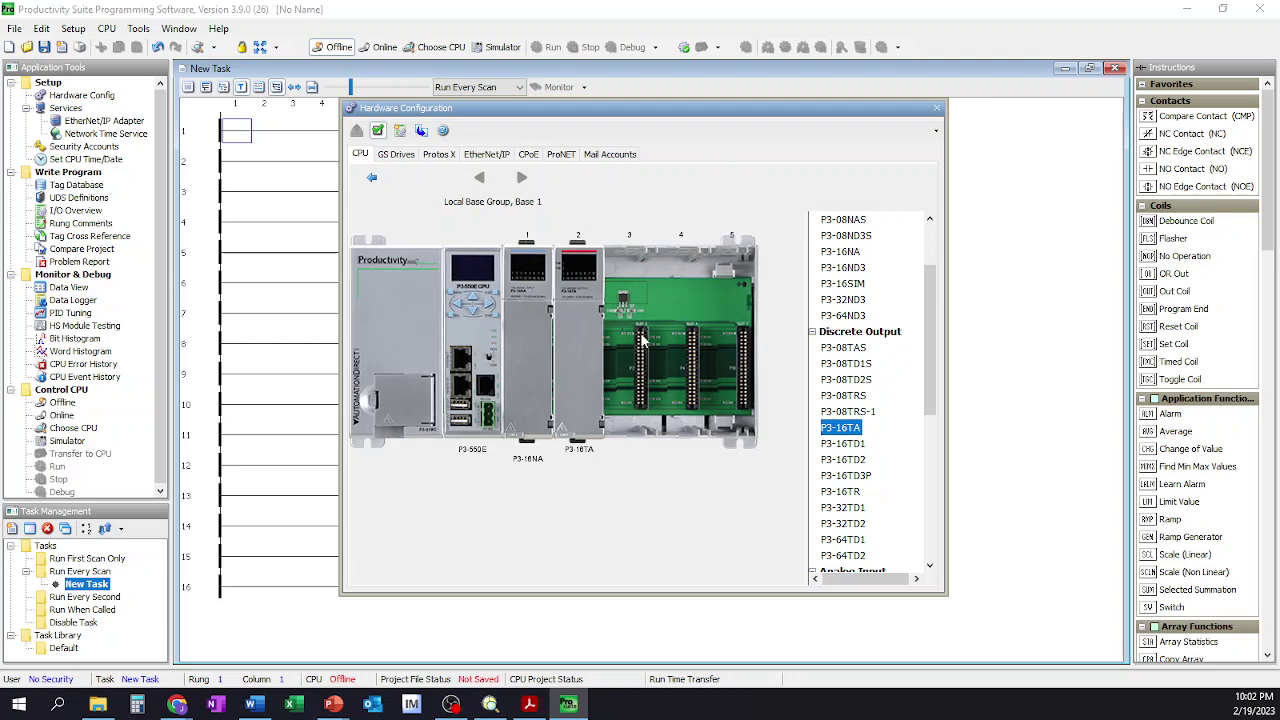
# - Scroll to Specialty Modules and drag the P3-SCM serial module onto slot 3
pyautogui.scroll(-7, 845, 466)
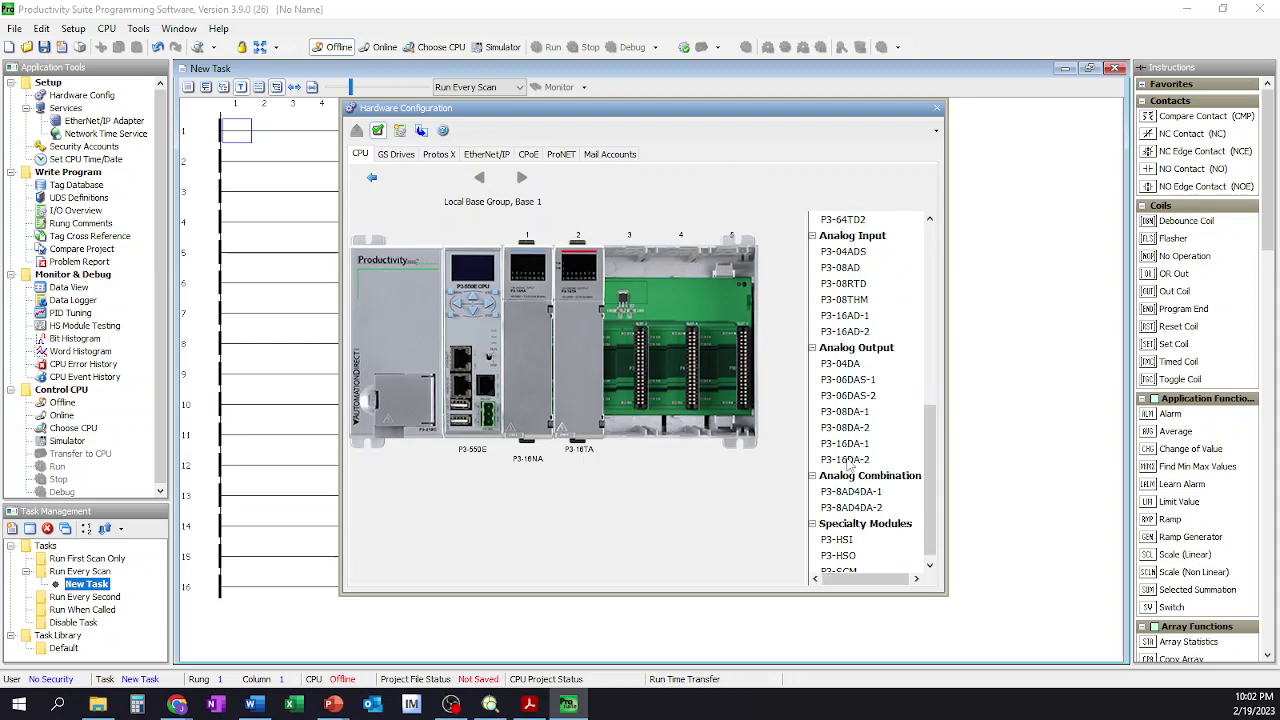
pyautogui.scroll(8, 855, 480)
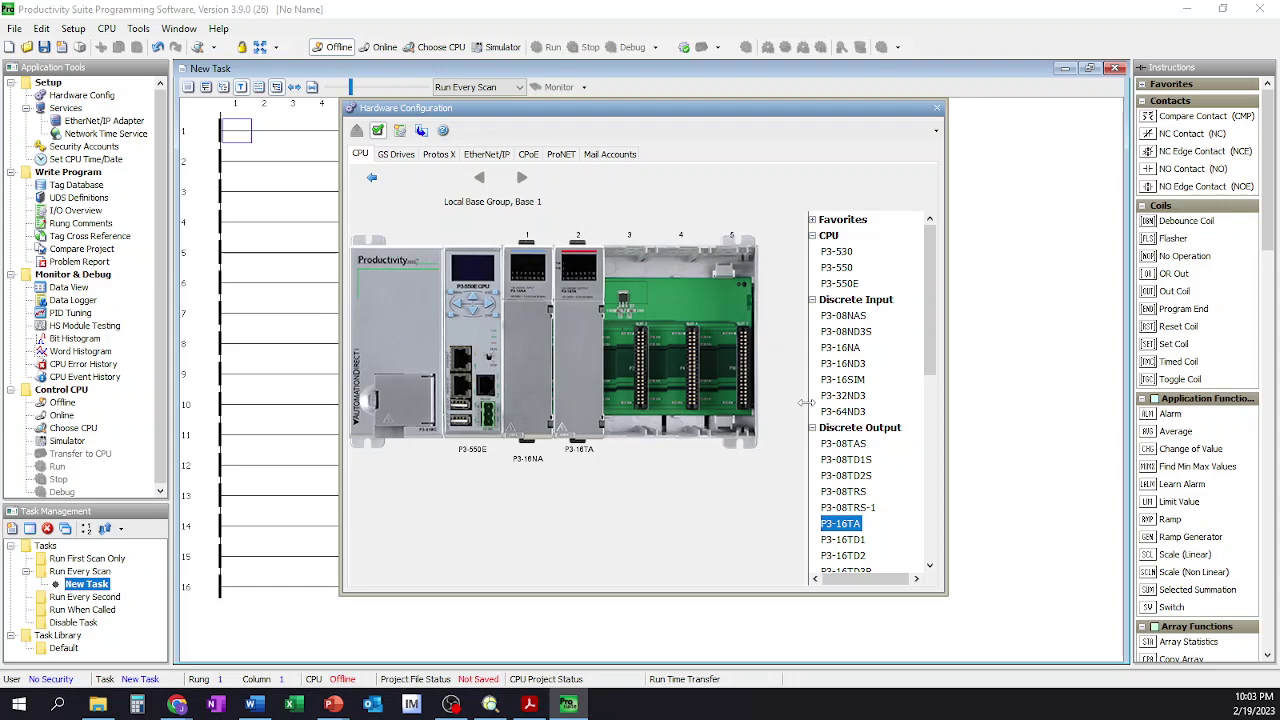
pyautogui.scroll(-8, 843, 490)
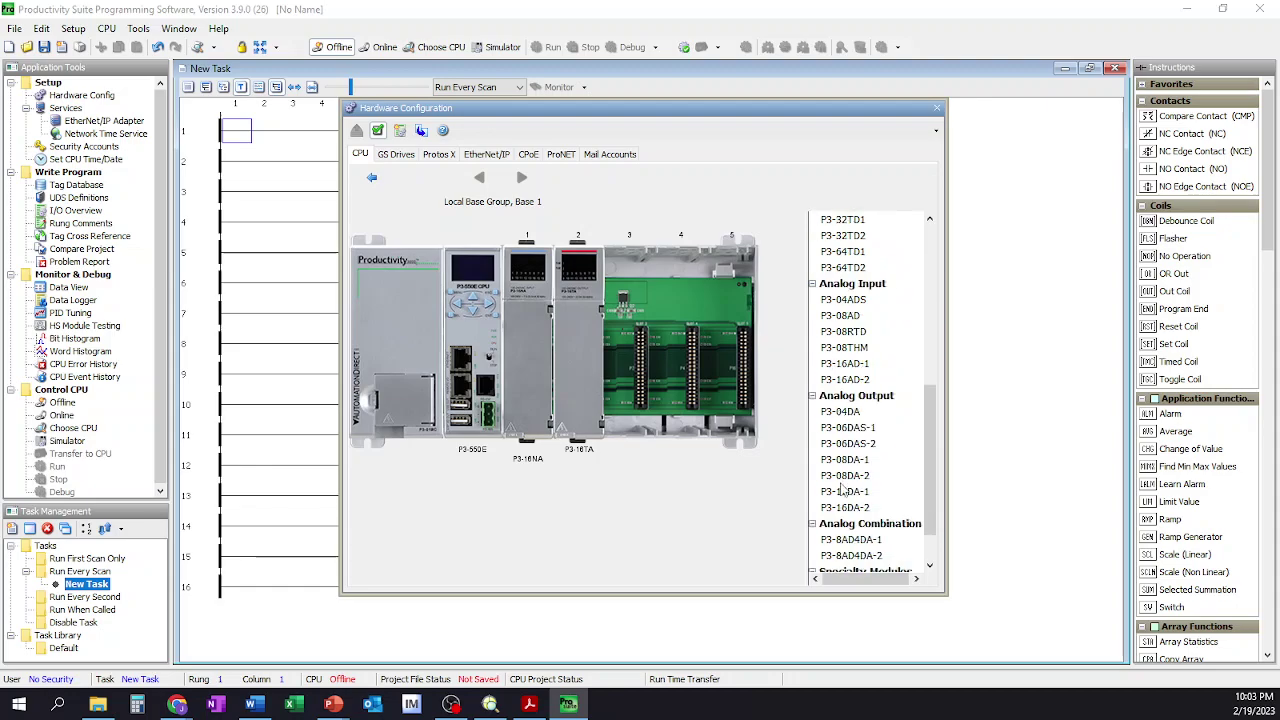
pyautogui.scroll(-2, 861, 498)
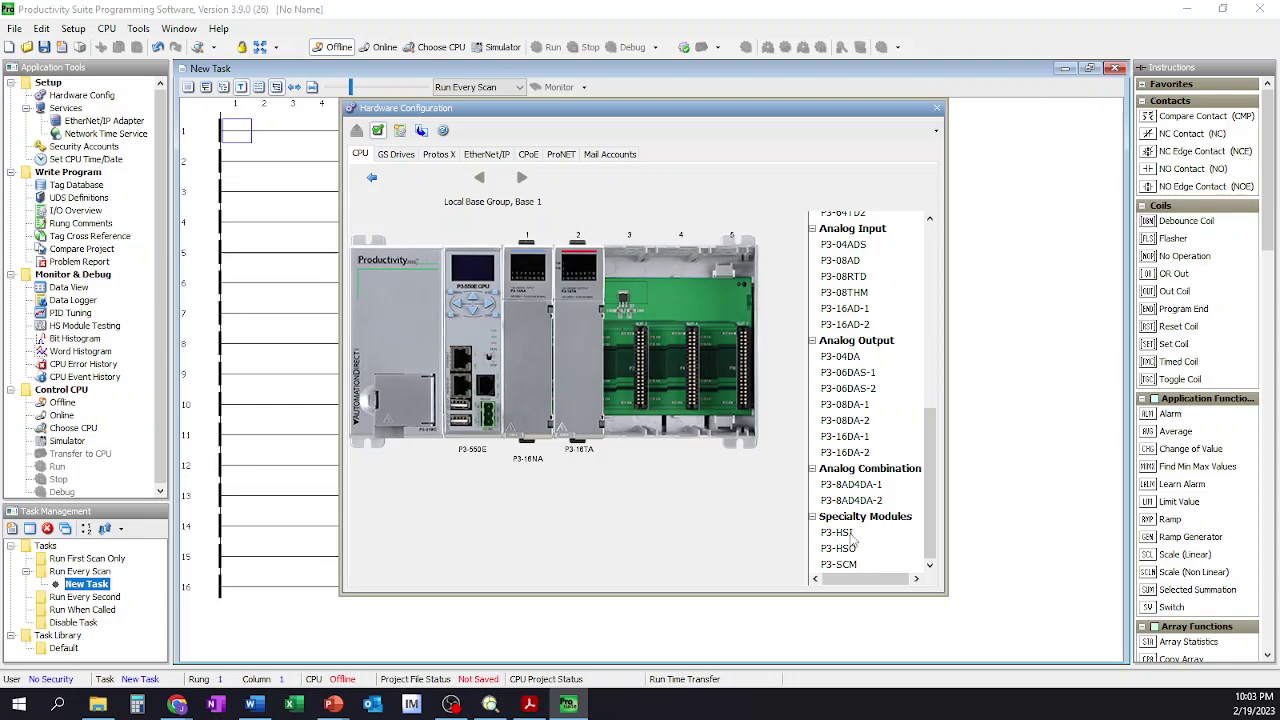
pyautogui.moveTo(840, 564); pyautogui.dragTo(642, 388)
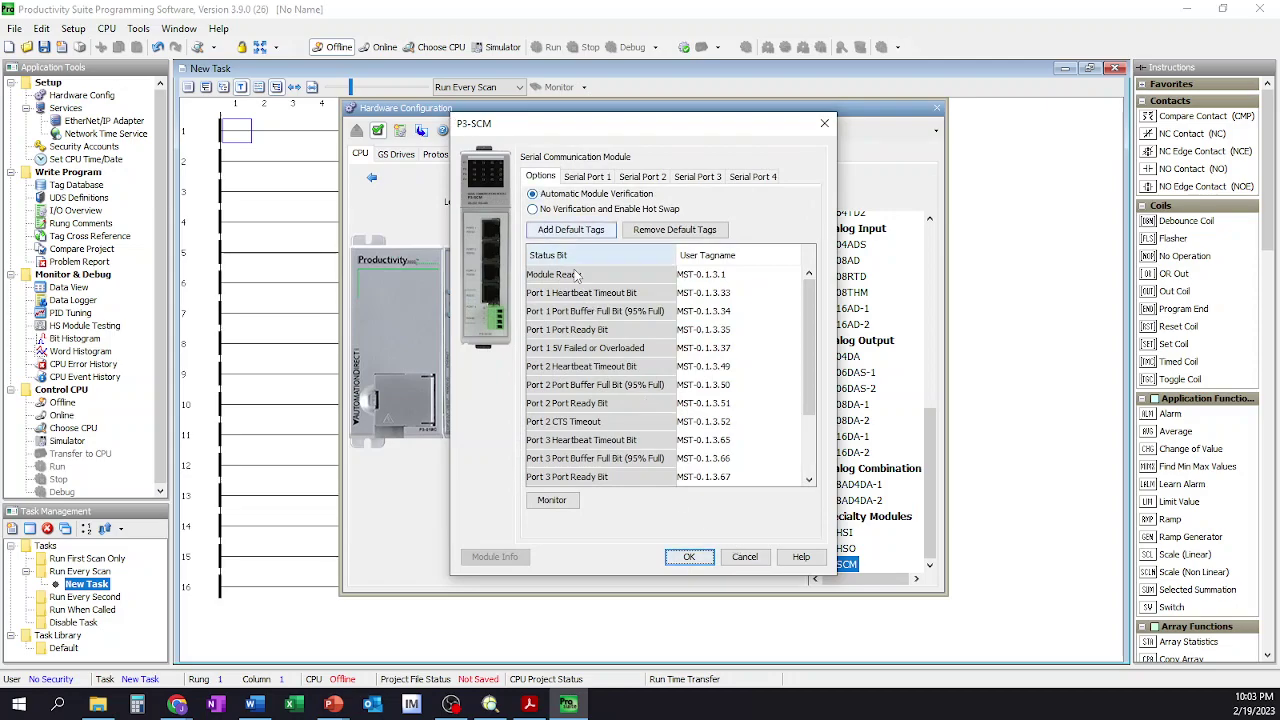
# - Cancel the P3-SCM module and close the Hardware Configuration window
pyautogui.click(760, 563)
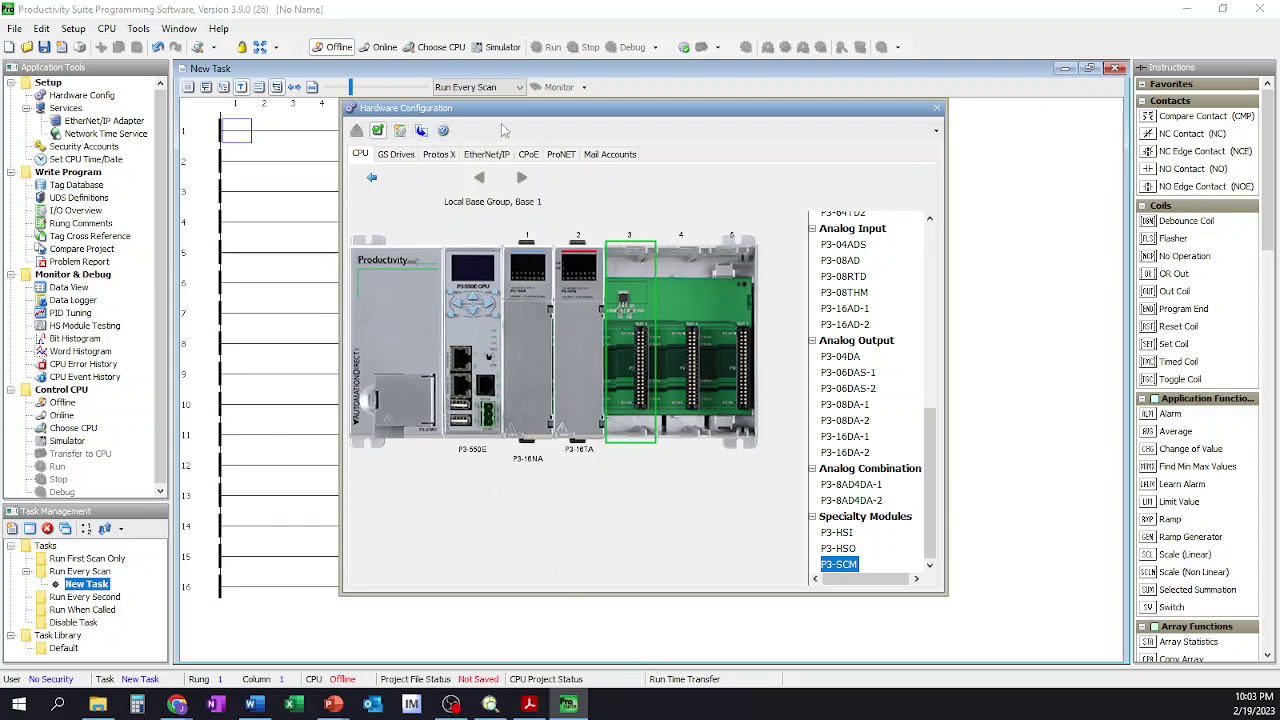
pyautogui.click(937, 107)
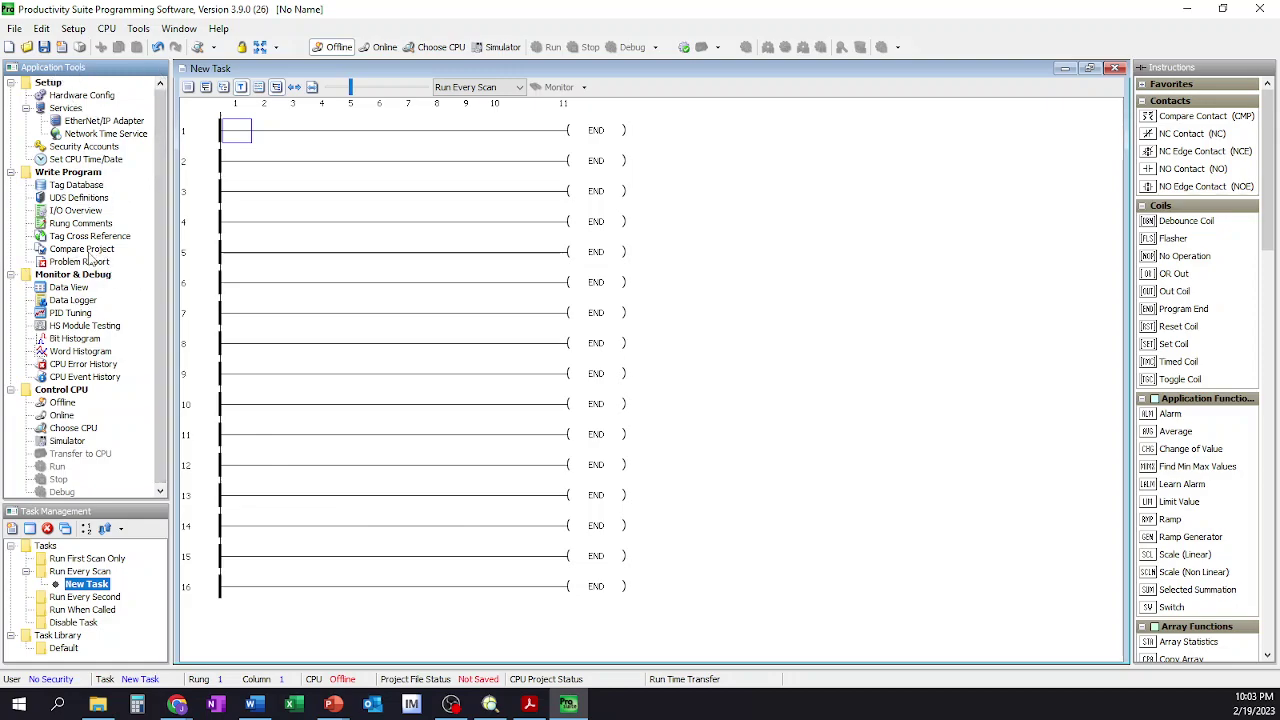
# - Open the Tag Database and filter it to show only discrete input tags
pyautogui.click(82, 187)
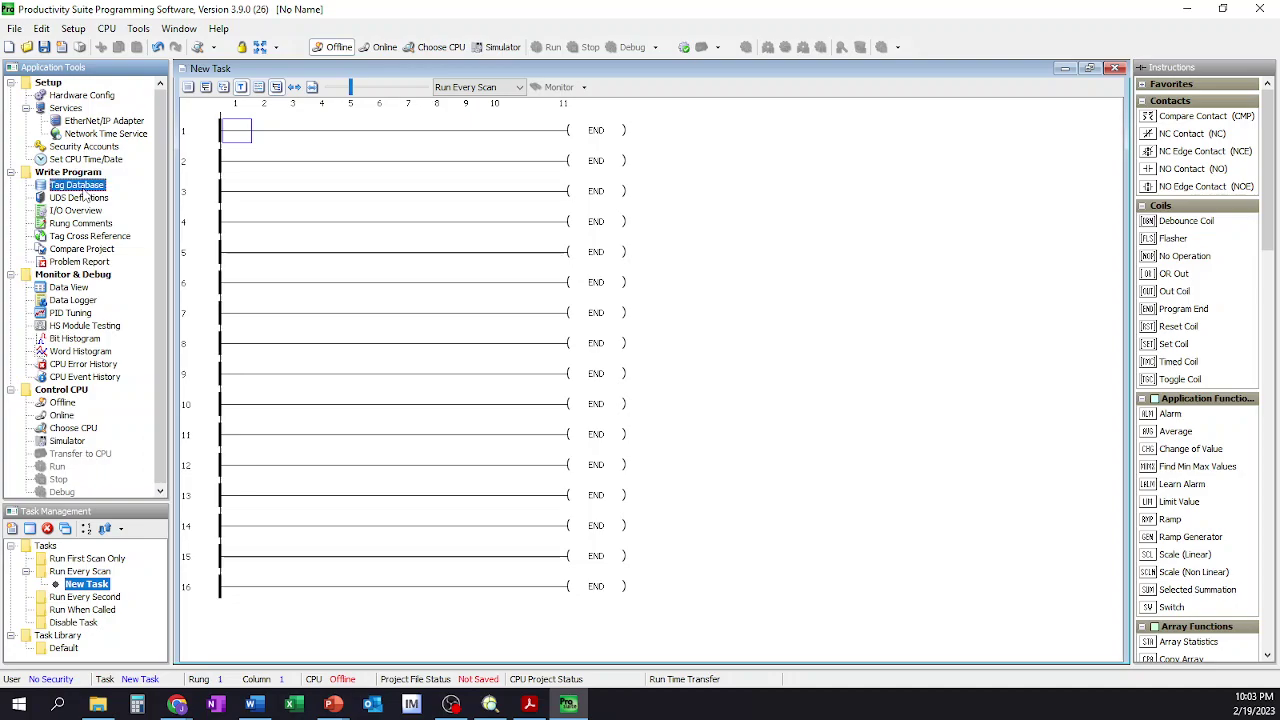
pyautogui.click(84, 189)
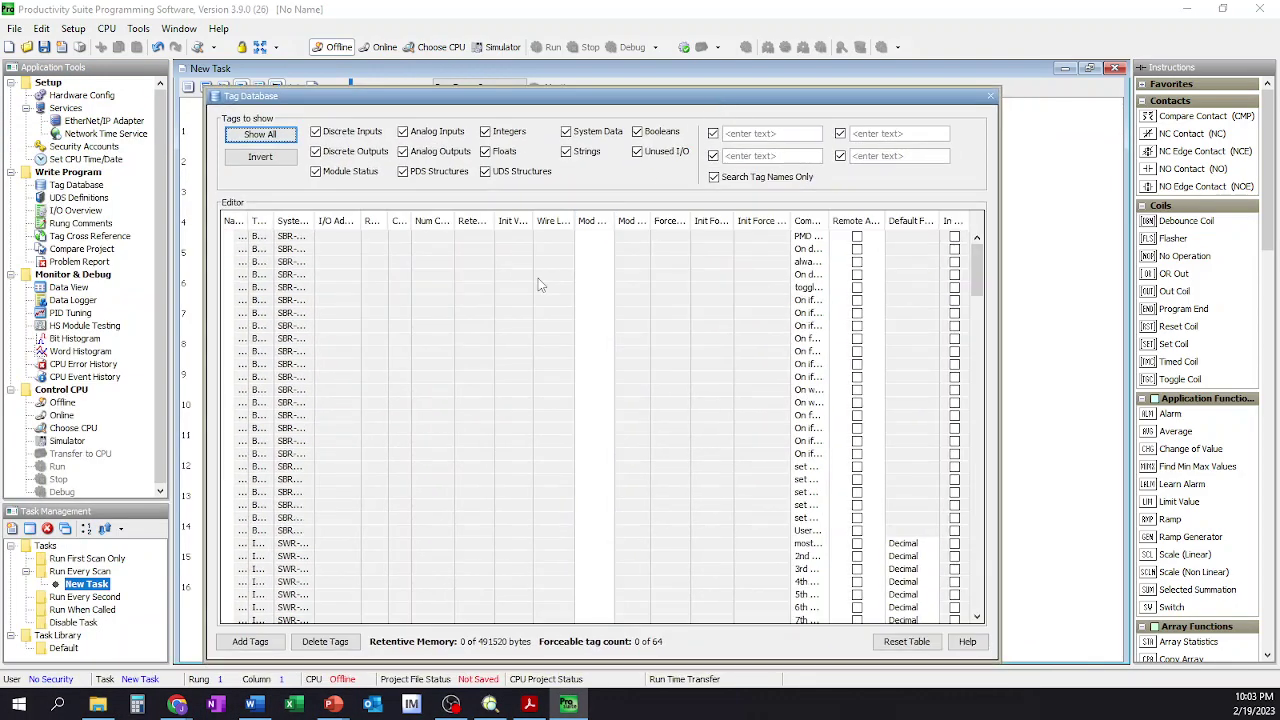
pyautogui.click(280, 138)
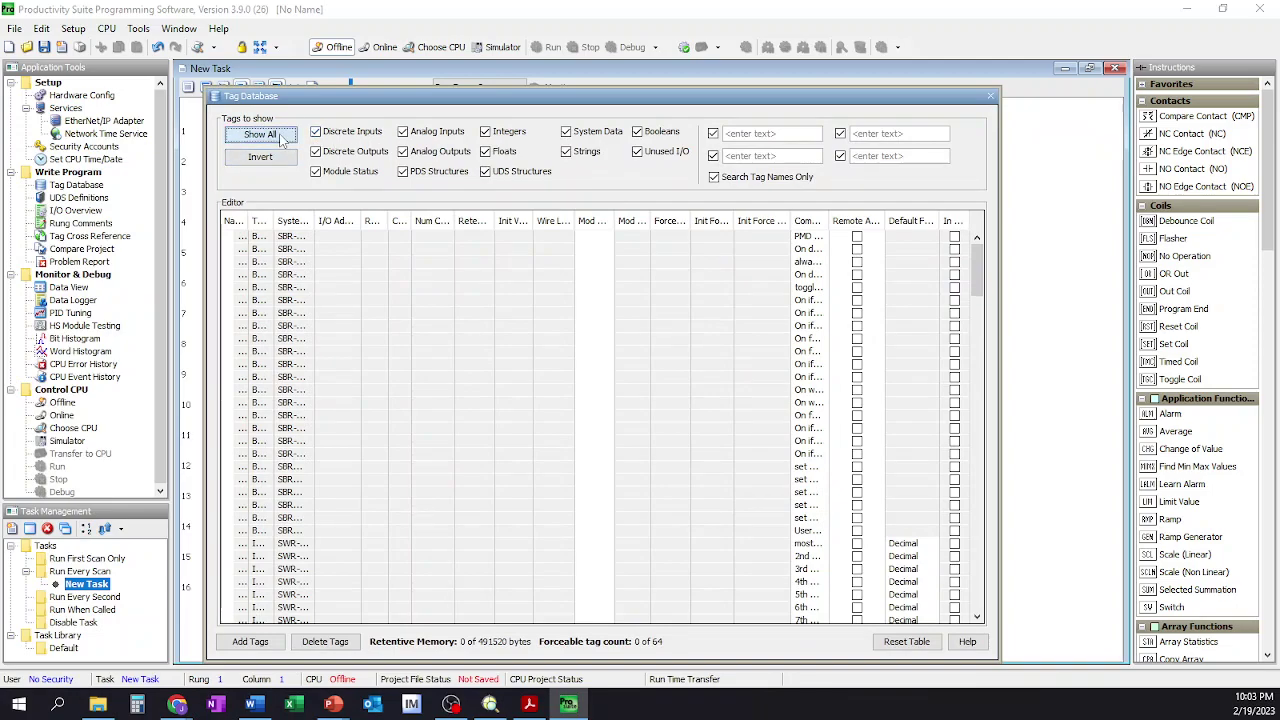
pyautogui.click(276, 161)
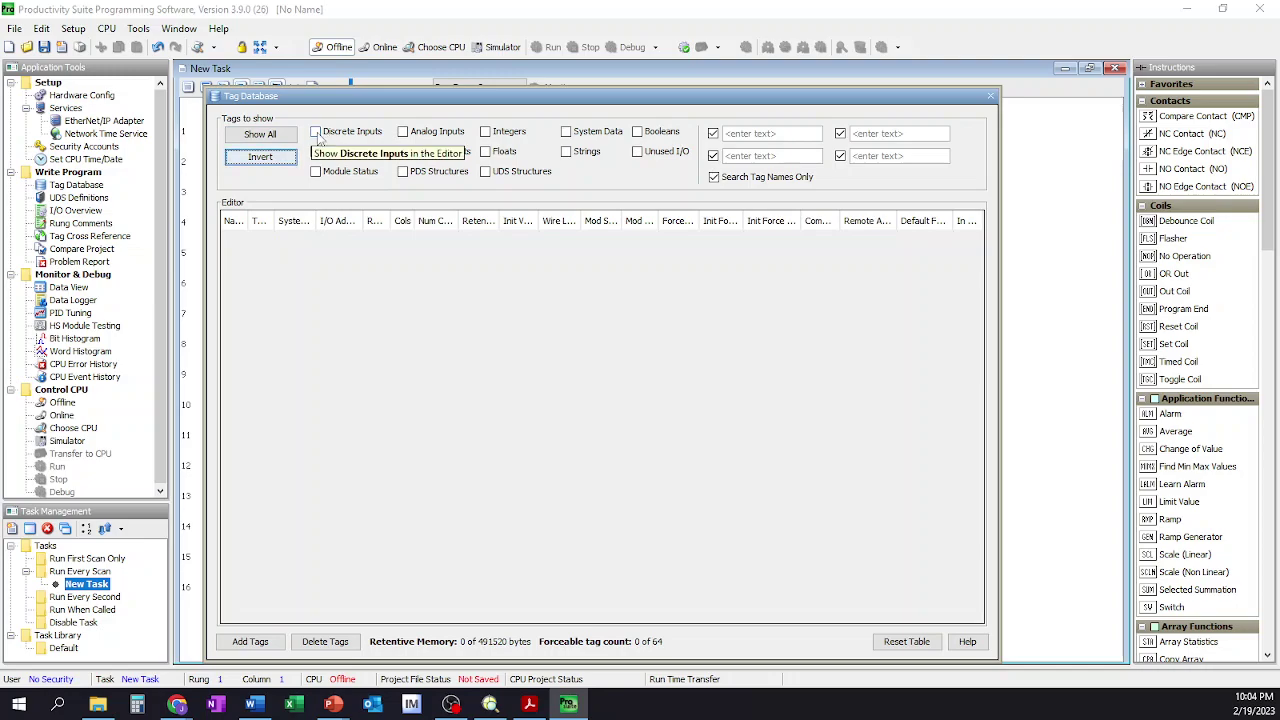
pyautogui.click(316, 133)
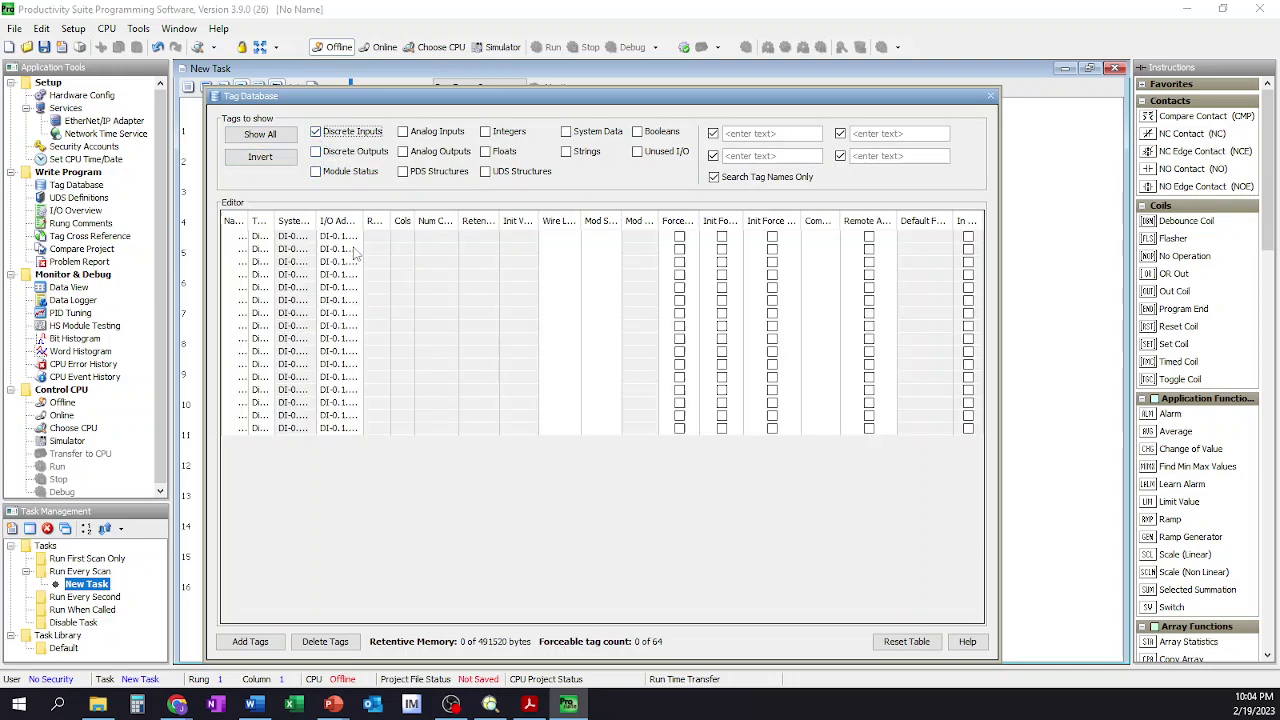
# - Widen the I/O Address, System ID, Type and Name columns so entries read fully
pyautogui.moveTo(370, 221); pyautogui.dragTo(550, 221)
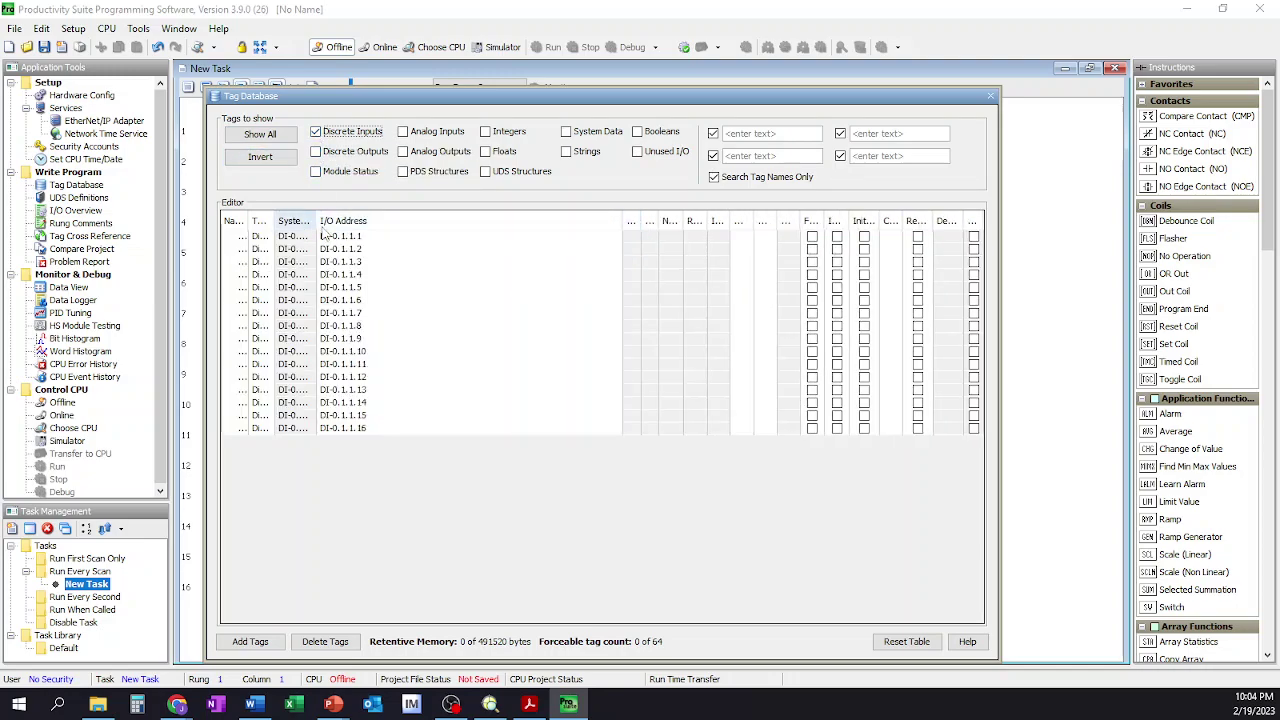
pyautogui.moveTo(318, 221); pyautogui.dragTo(452, 221)
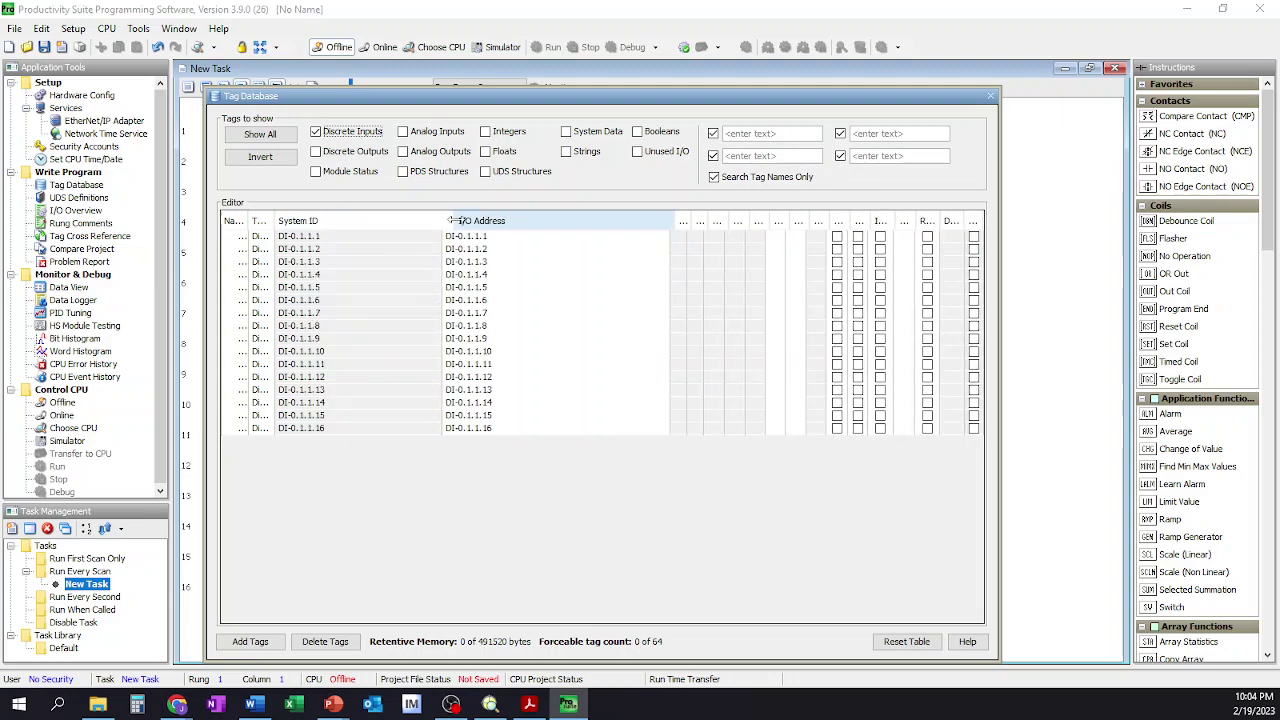
pyautogui.moveTo(272, 221); pyautogui.dragTo(507, 221)
pyautogui.click(314, 236)
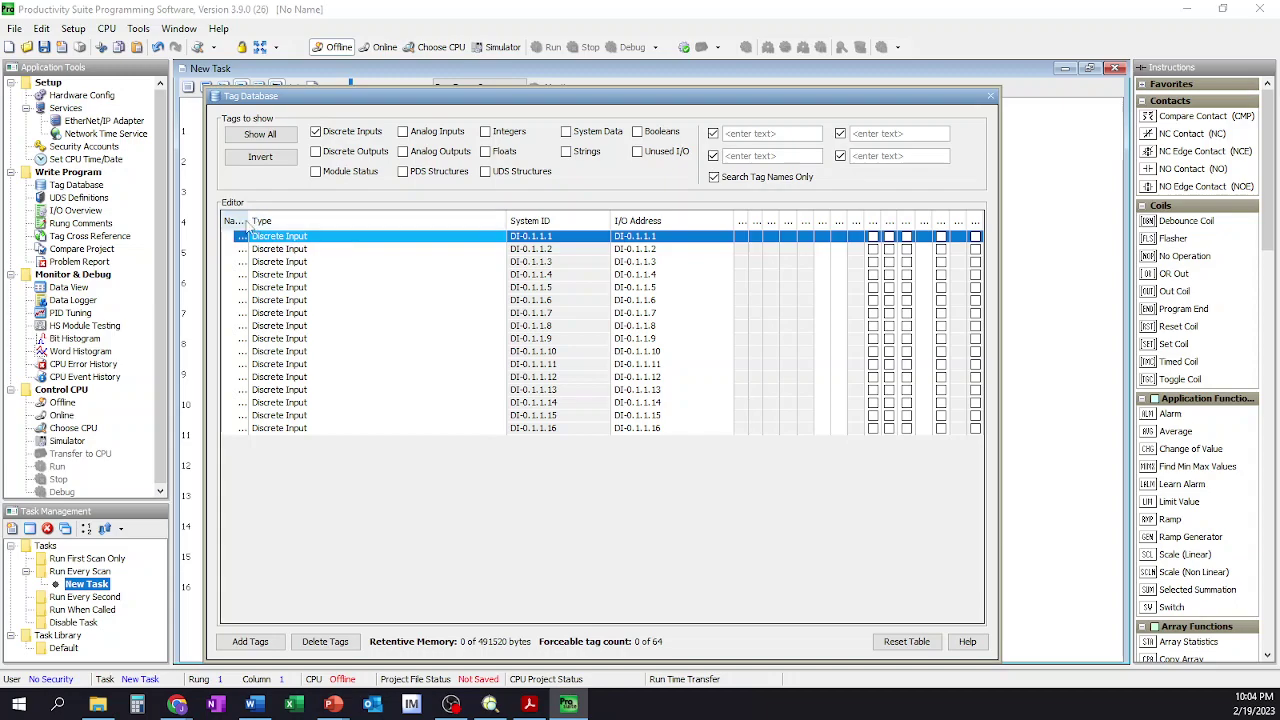
pyautogui.moveTo(249, 221); pyautogui.dragTo(487, 225)
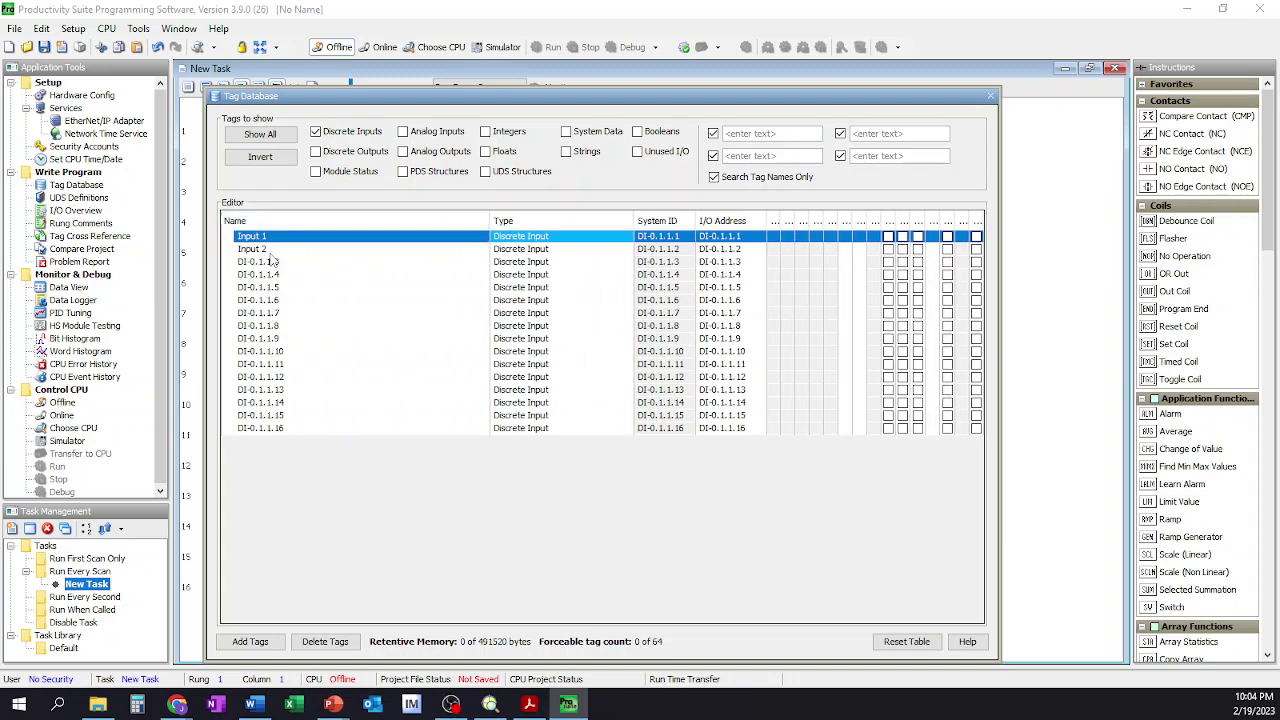
# - Rename the third discrete input tag DI-0.1.1.3 to 'Input 3' and add discrete outputs to the list
pyautogui.doubleClick(271, 261)
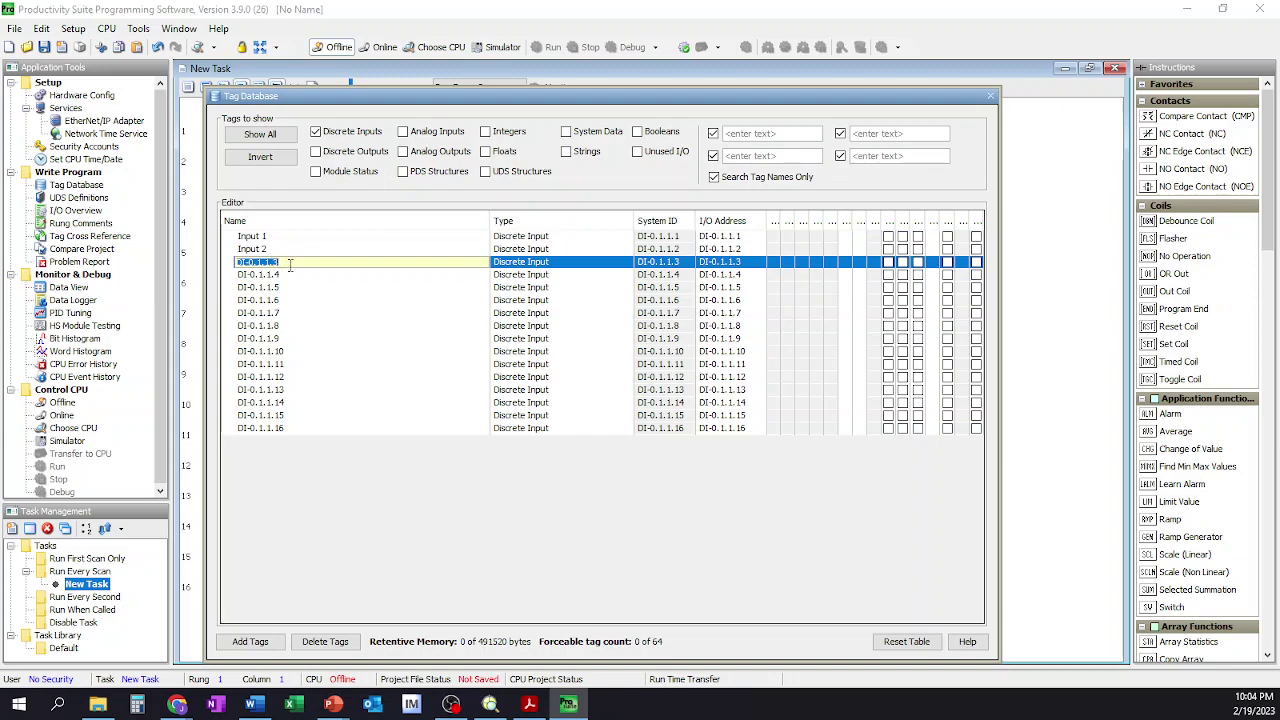
pyautogui.write('Input 3')
pyautogui.press('Return')
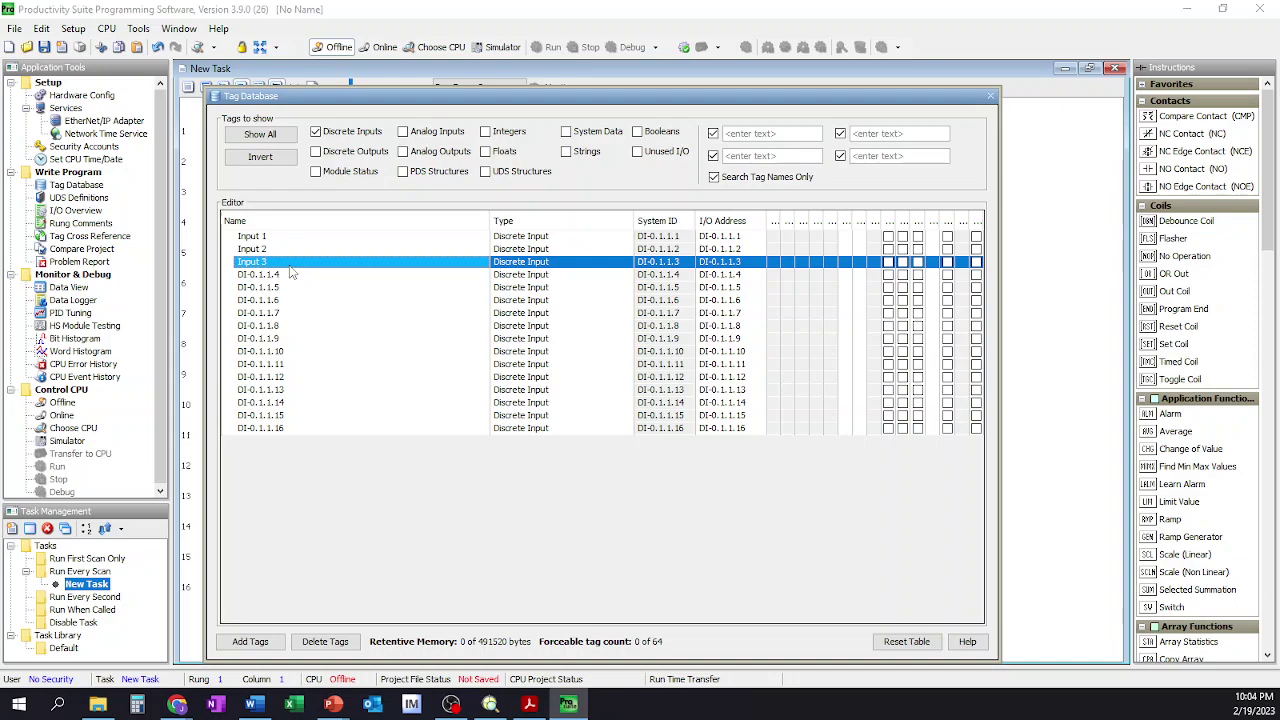
pyautogui.press('Down')
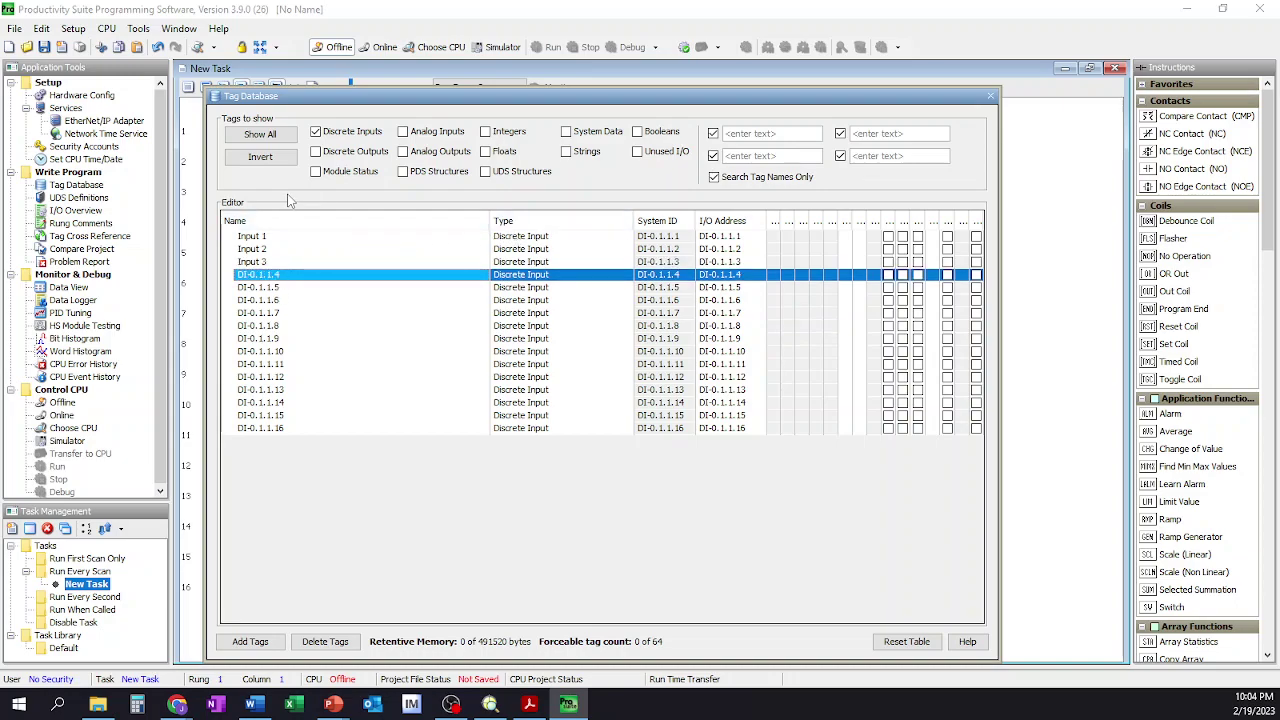
pyautogui.click(316, 151)
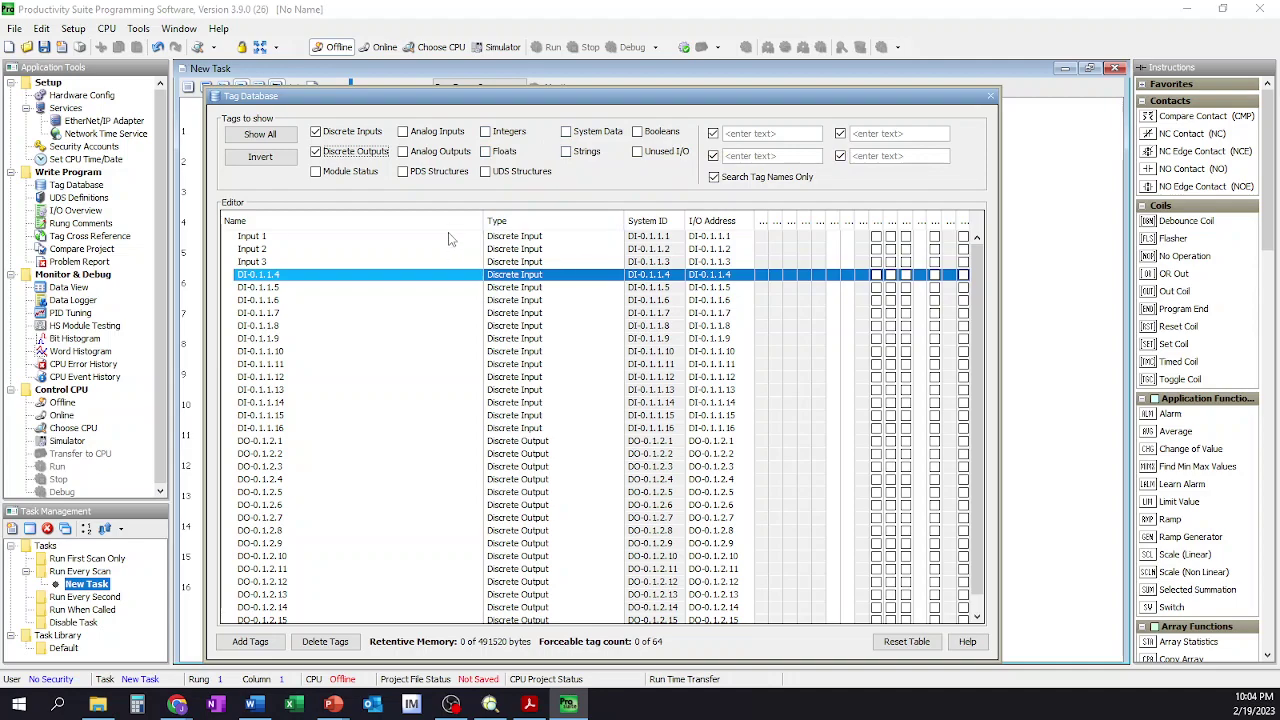
# - Scroll through the input and output tag list, then bring up the Add Tags window
pyautogui.scroll(-1, 573, 314)
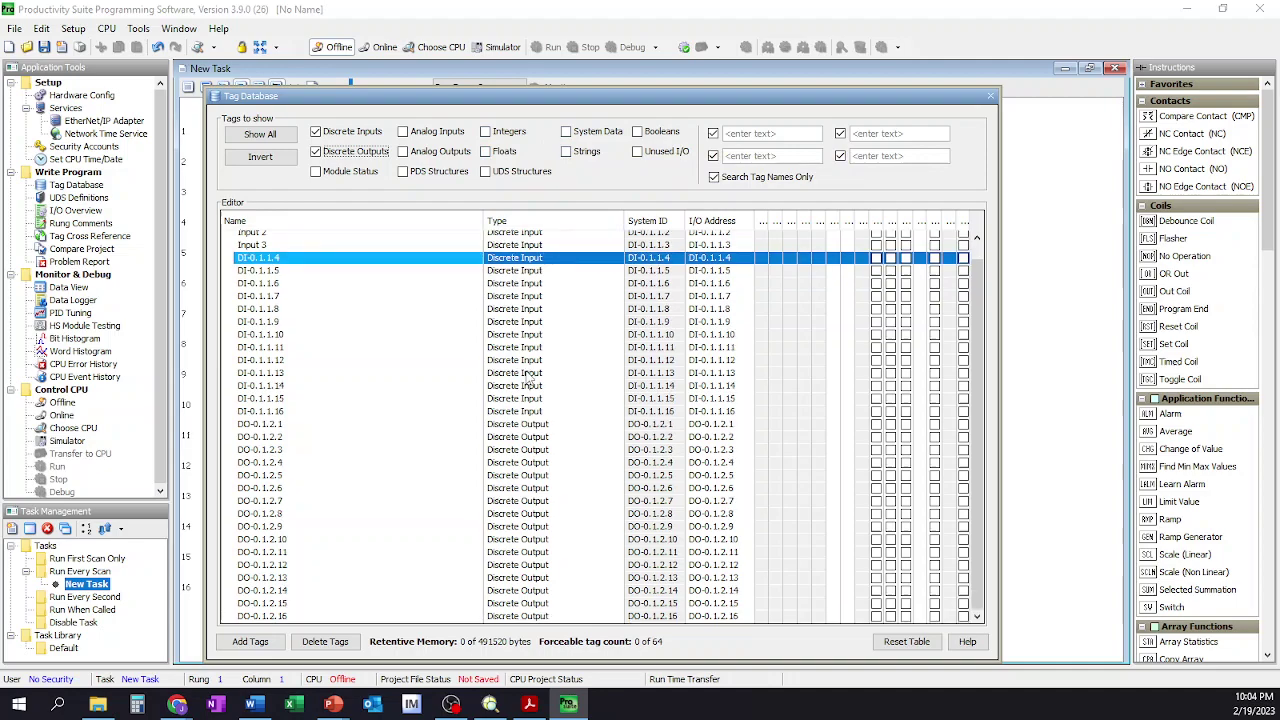
pyautogui.scroll(1, 527, 365)
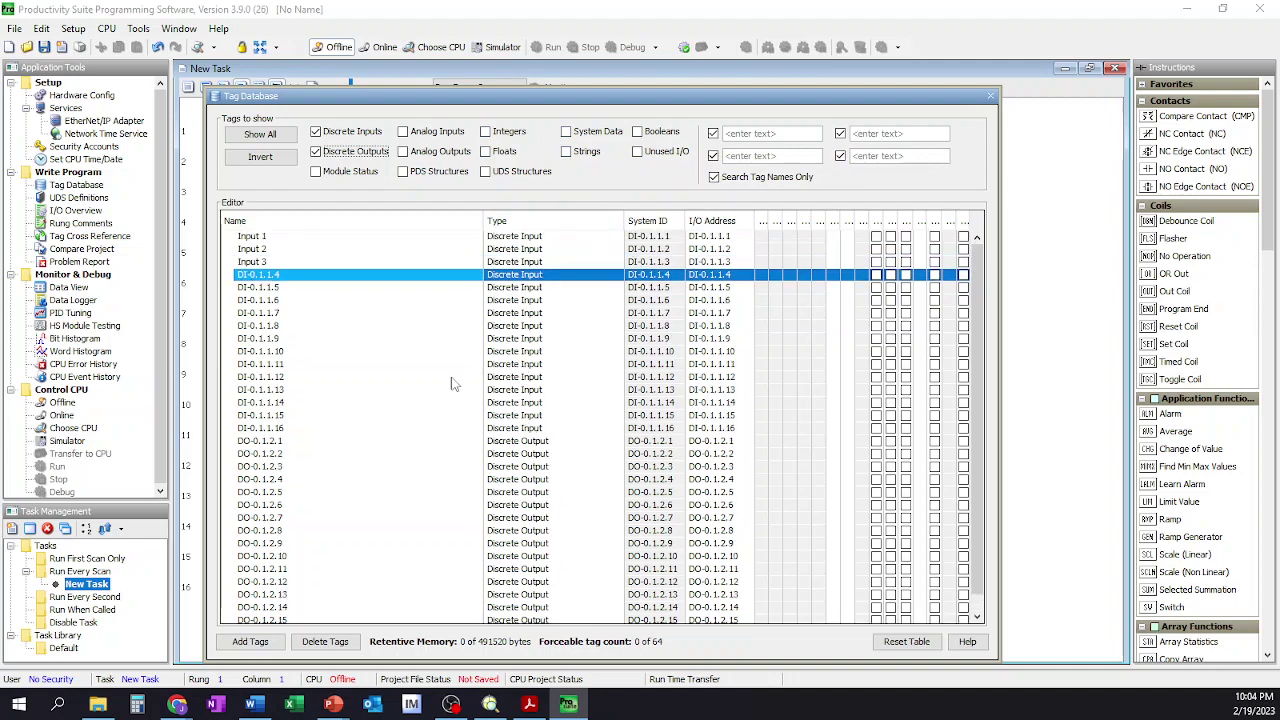
pyautogui.click(250, 643)
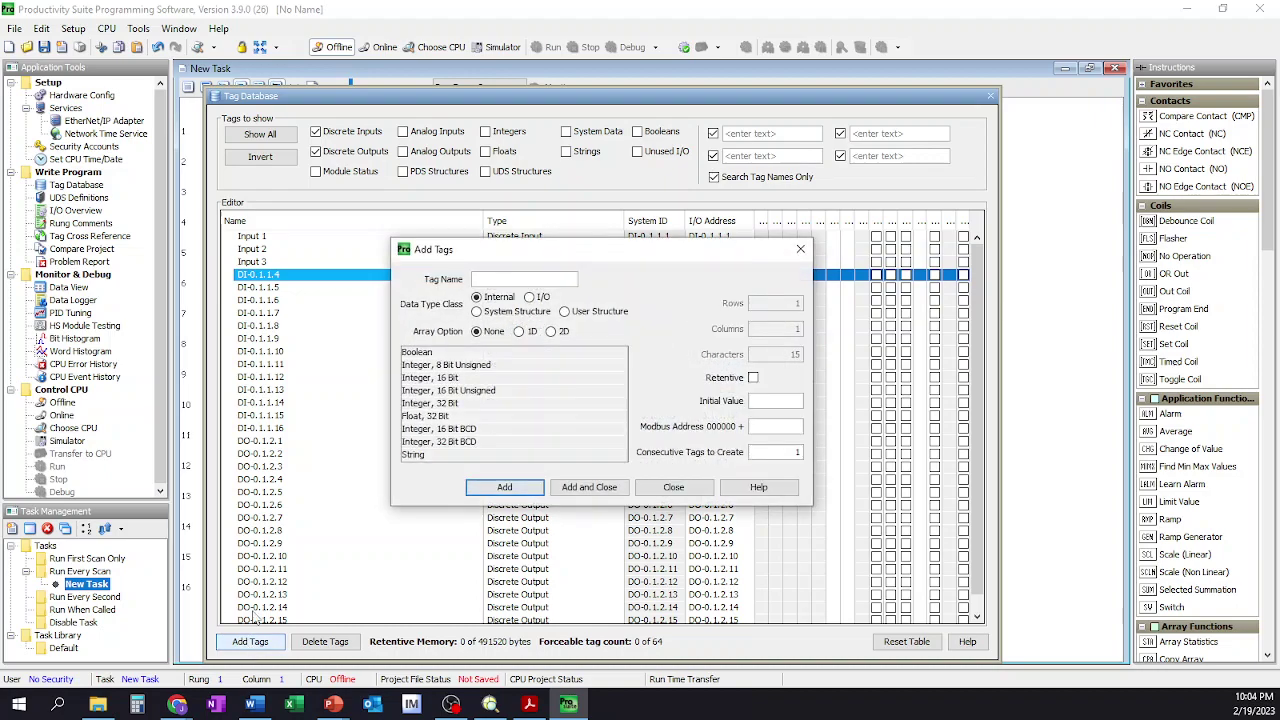
# - Look over the Integer 8 Bit Unsigned, 16 Bit, 32 Bit and Boolean types, then close Add Tags without adding any
pyautogui.click(451, 369)
pyautogui.click(450, 379)
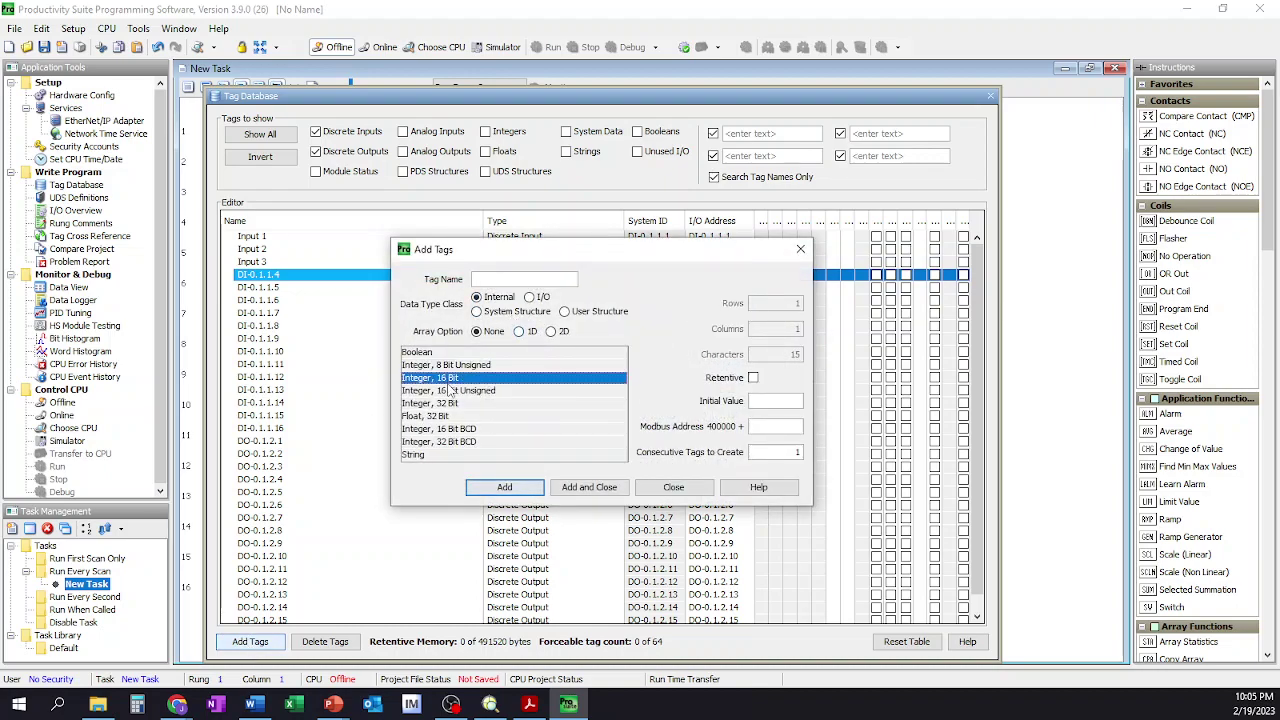
pyautogui.click(440, 404)
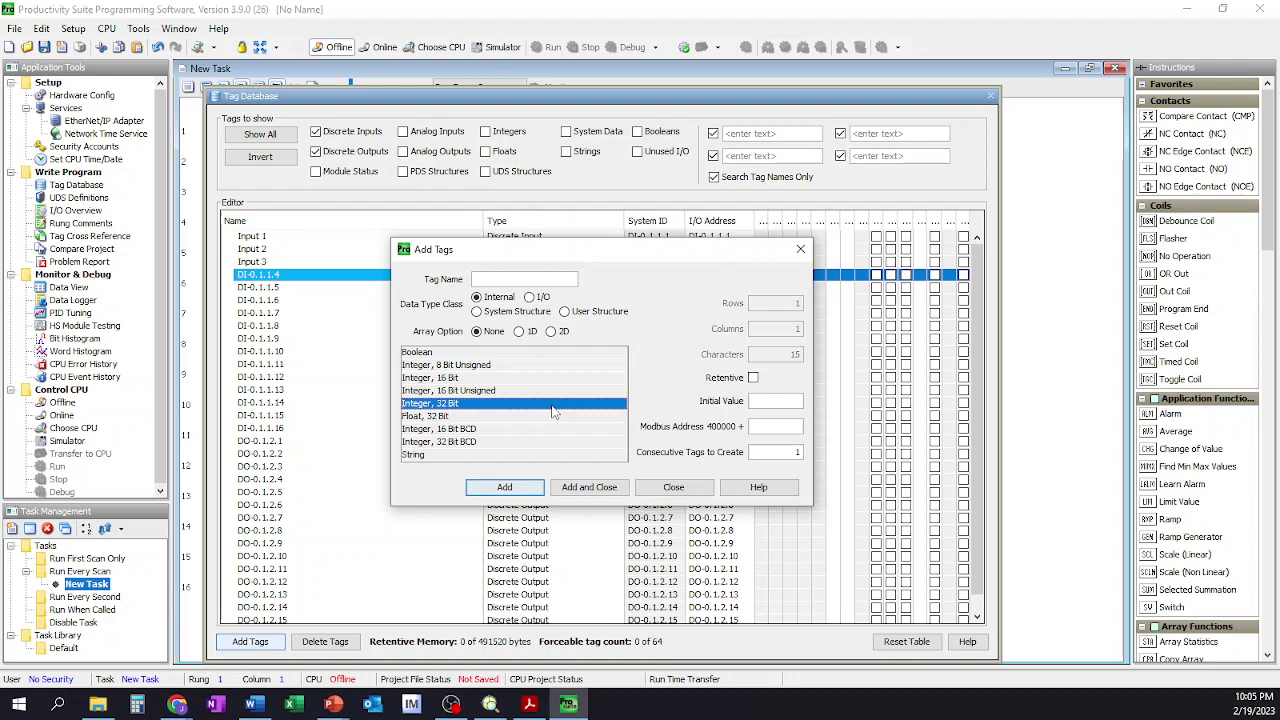
pyautogui.click(544, 356)
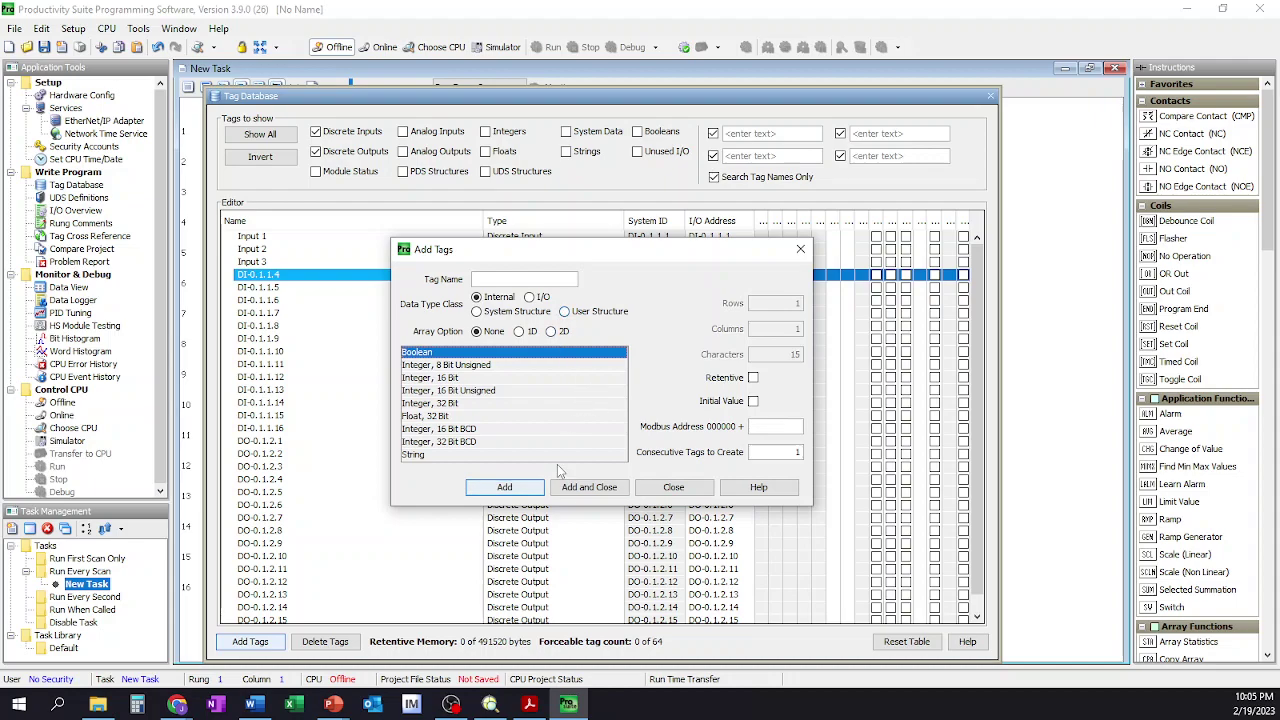
pyautogui.click(668, 494)
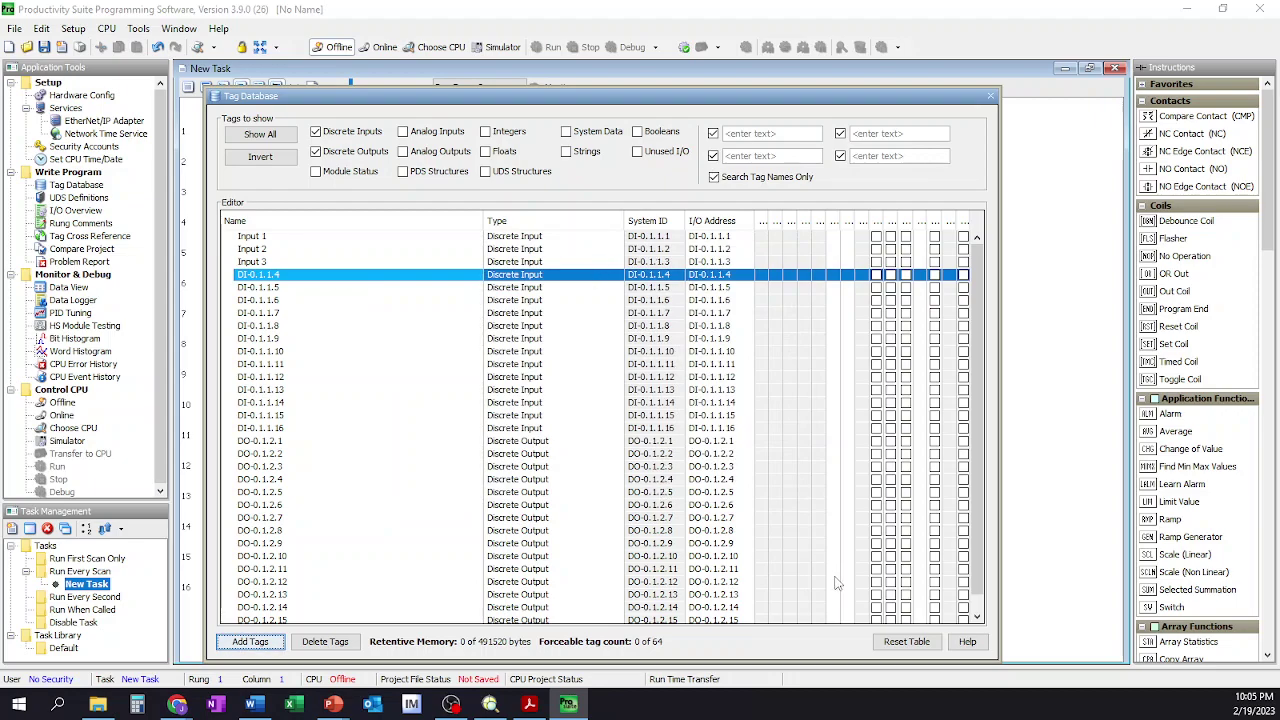
# - Close the Tag Database to return to the New Task ladder, then browse the Setup and neighbouring menus
pyautogui.click(990, 99)
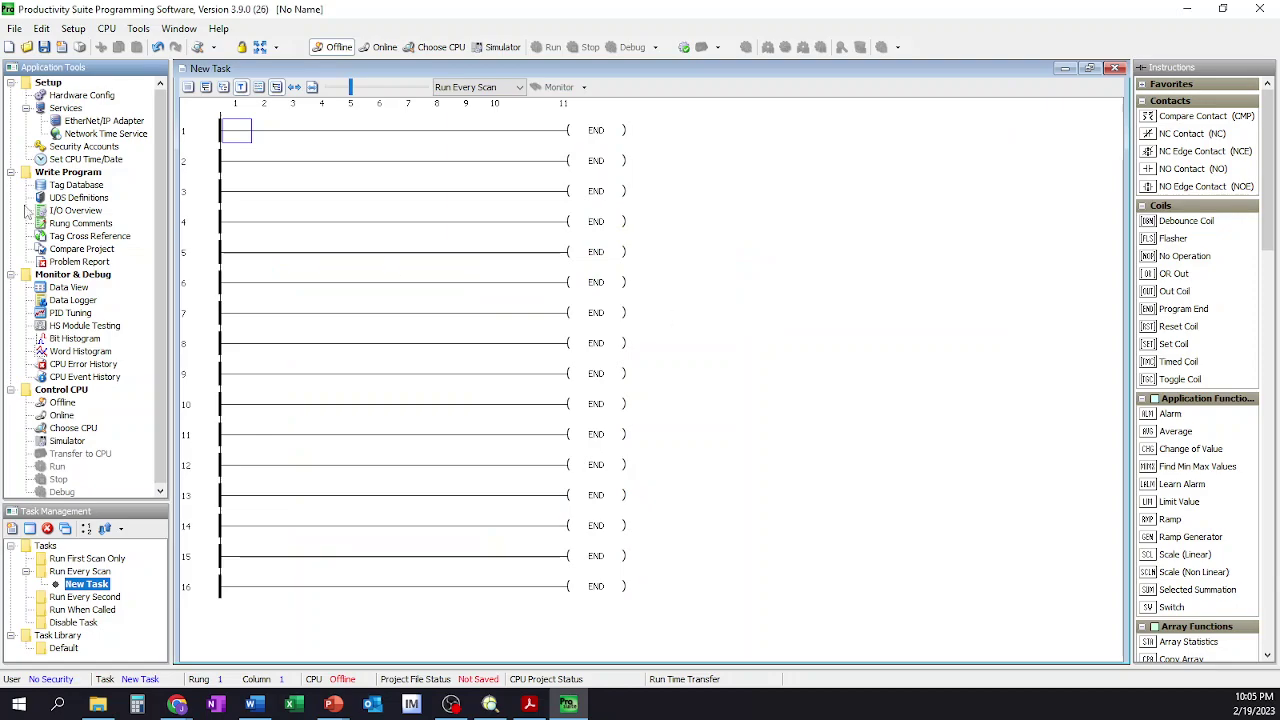
pyautogui.click(73, 28)
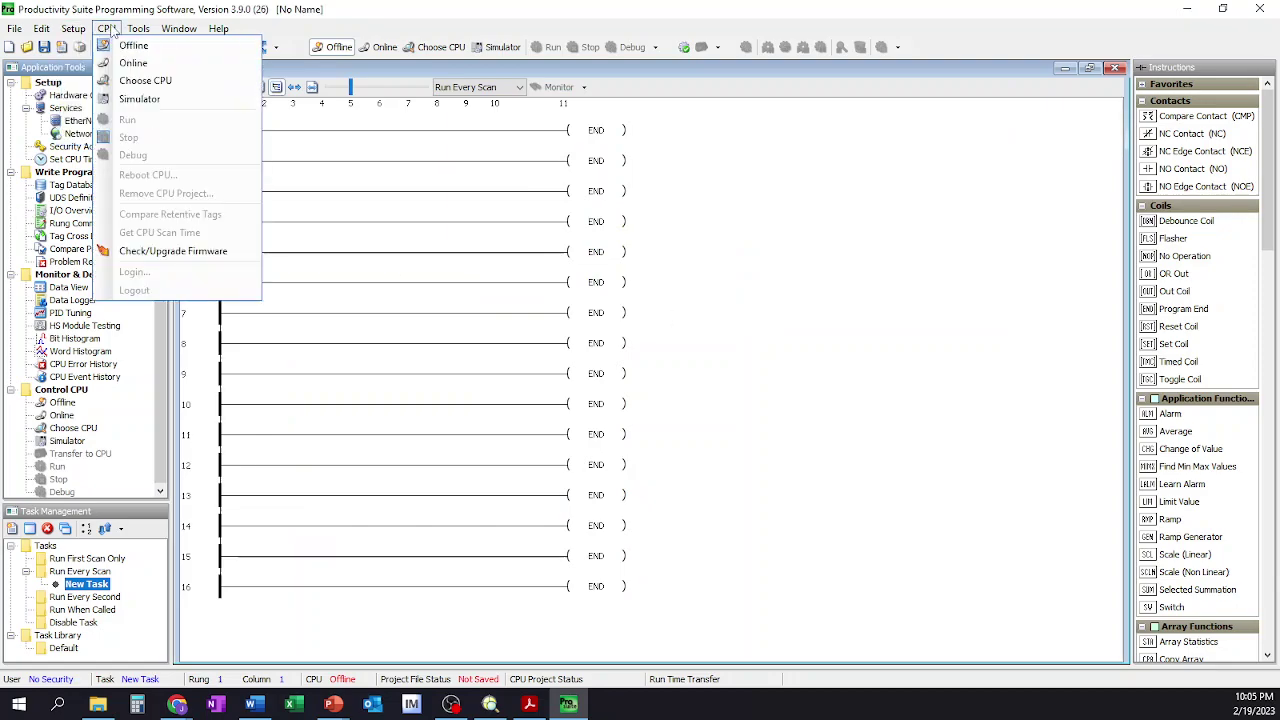
pyautogui.moveTo(137, 30)
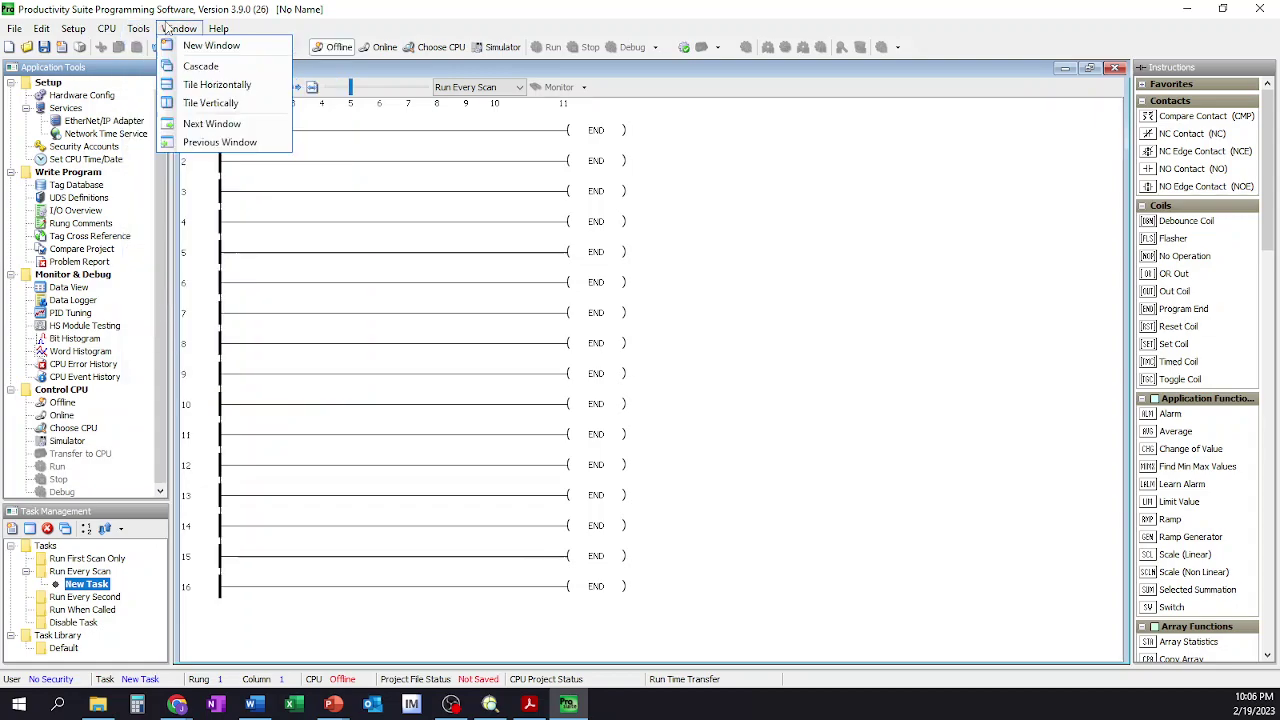
pyautogui.moveTo(218, 30)
pyautogui.moveTo(66, 35)
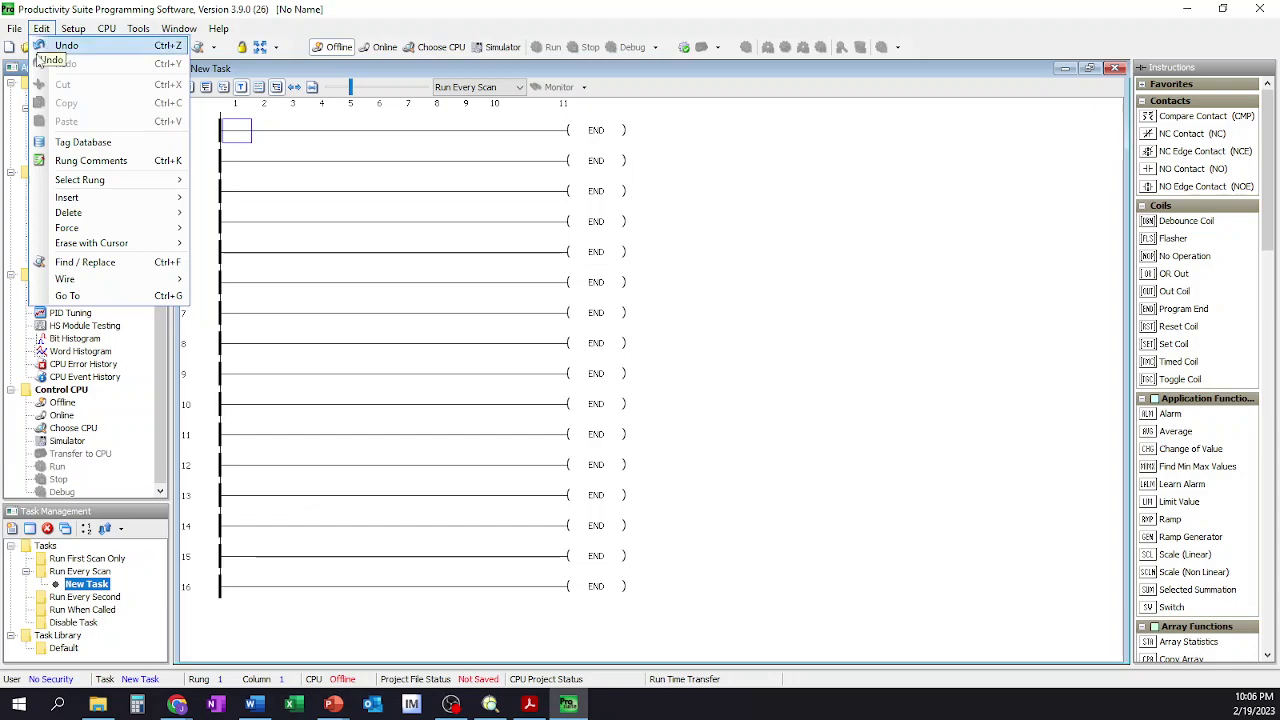
pyautogui.click(130, 148)
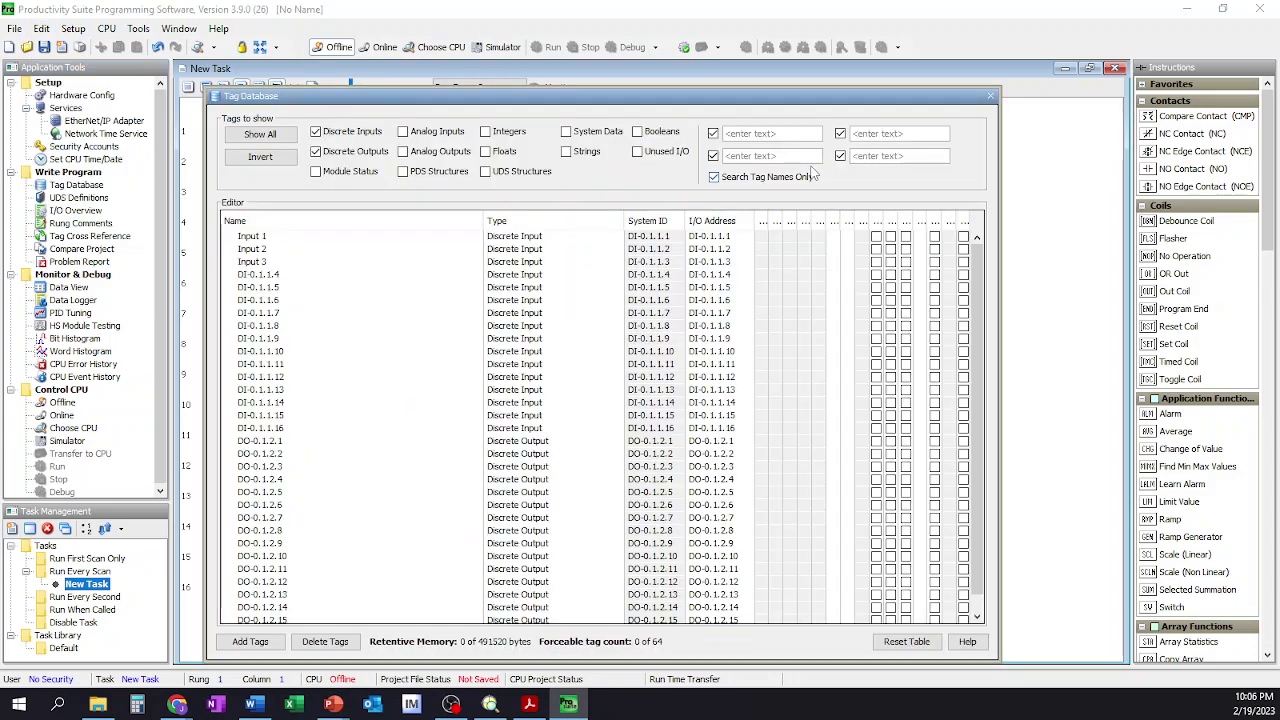
pyautogui.click(990, 96)
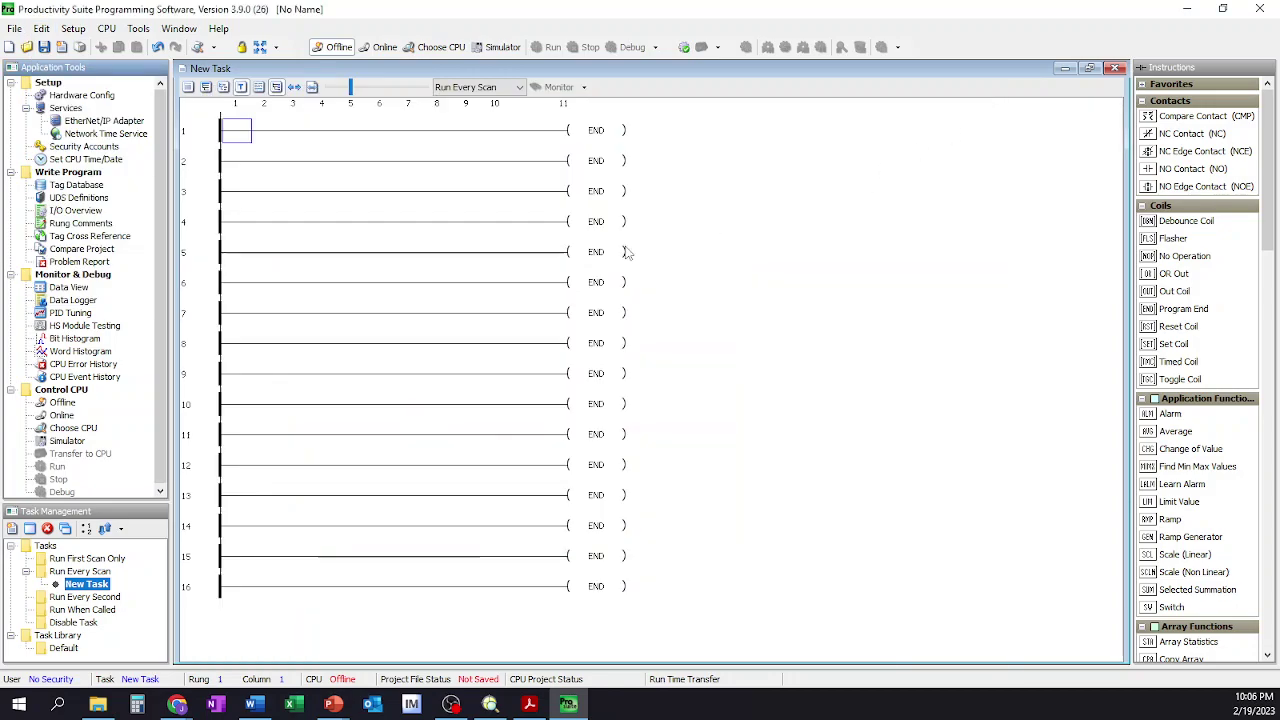